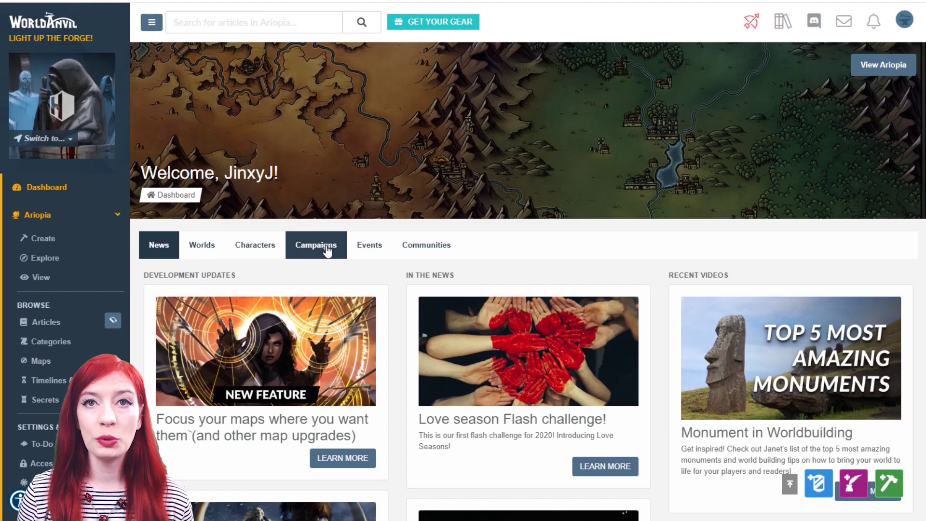
Go to Campaigns, expand A Legend is Born in the sidebar, and open Your Campaigns.
{"action": "left_click", "coordinate": [327, 249]}
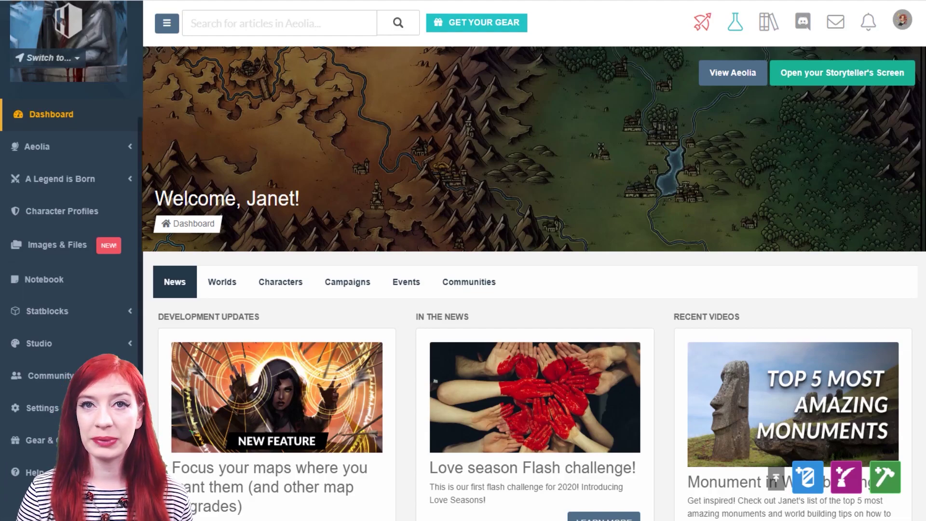
{"action": "left_click", "coordinate": [99, 179]}
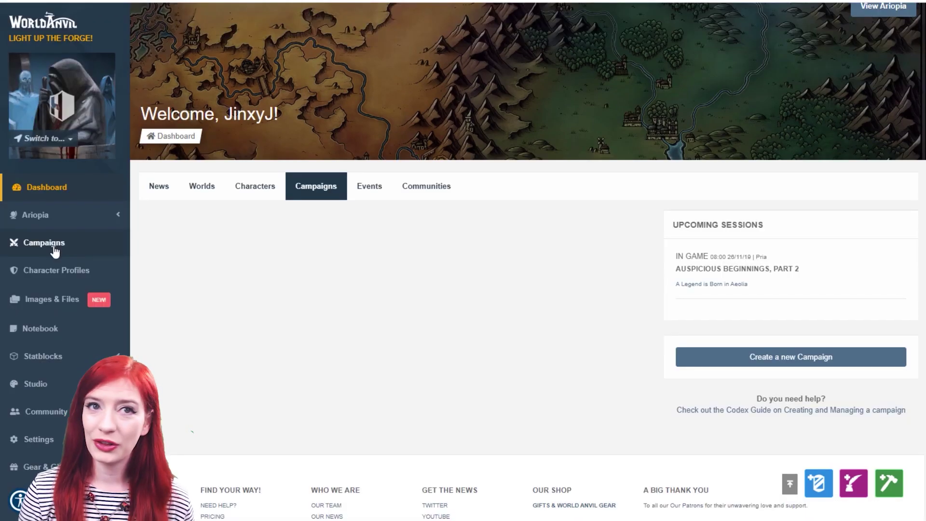
{"action": "left_click", "coordinate": [53, 245]}
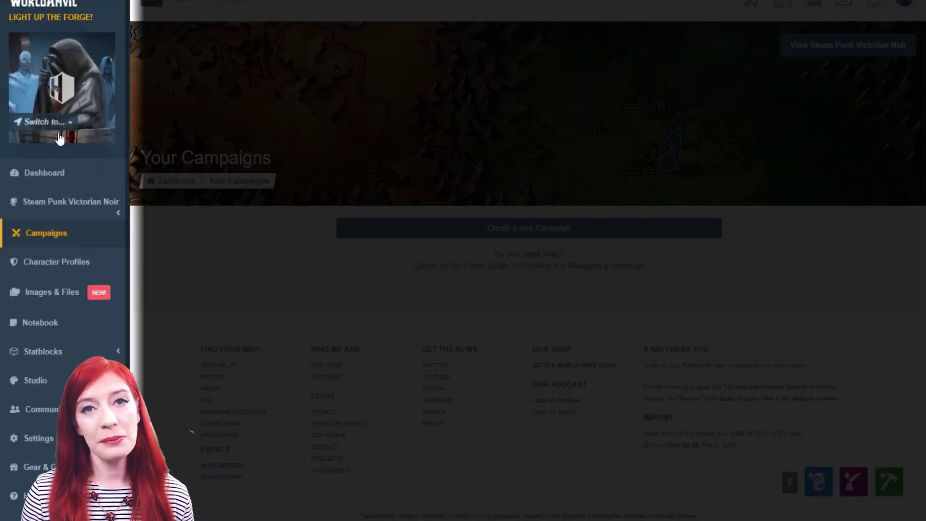
Show the Switch to... menu of worlds and characters, then close it without switching.
{"action": "left_click", "coordinate": [58, 124]}
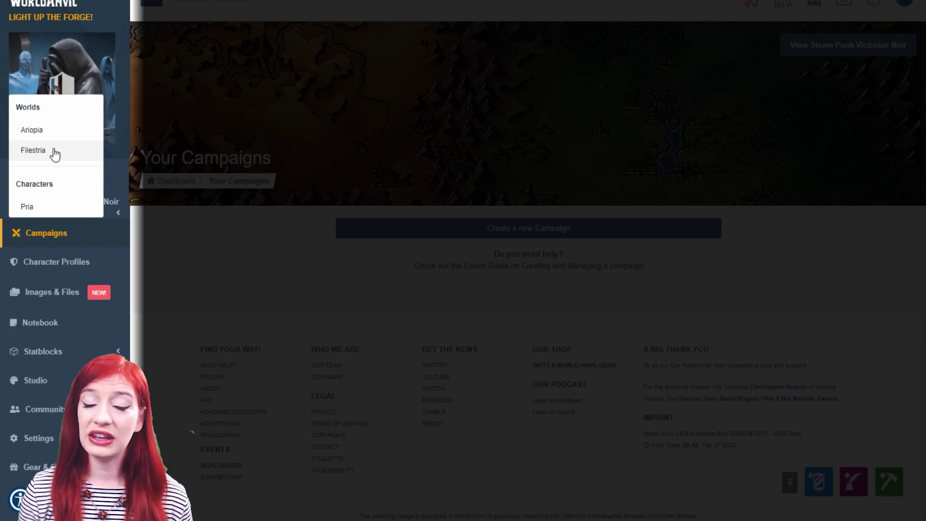
{"action": "left_click", "coordinate": [206, 247]}
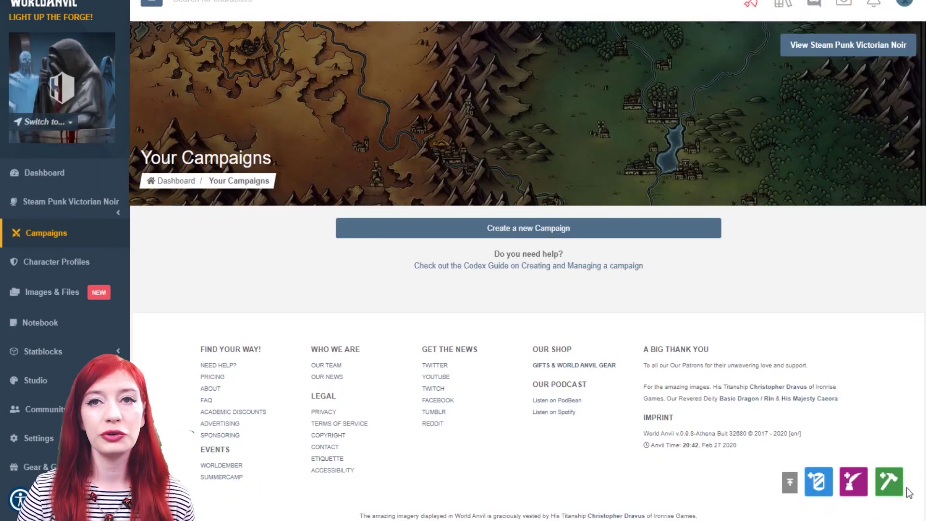
{"action": "left_click", "coordinate": [890, 487]}
Start a new campaign named The Last Battle, using Dungeons & Dragons 5th Edition, with Public privacy.
{"action": "left_click", "coordinate": [700, 184]}
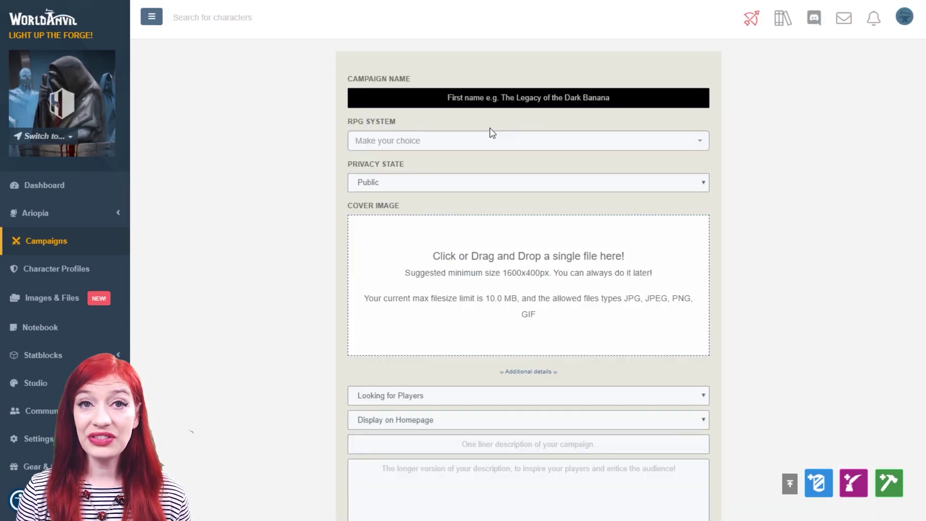
{"action": "type", "text": "The Last Battle"}
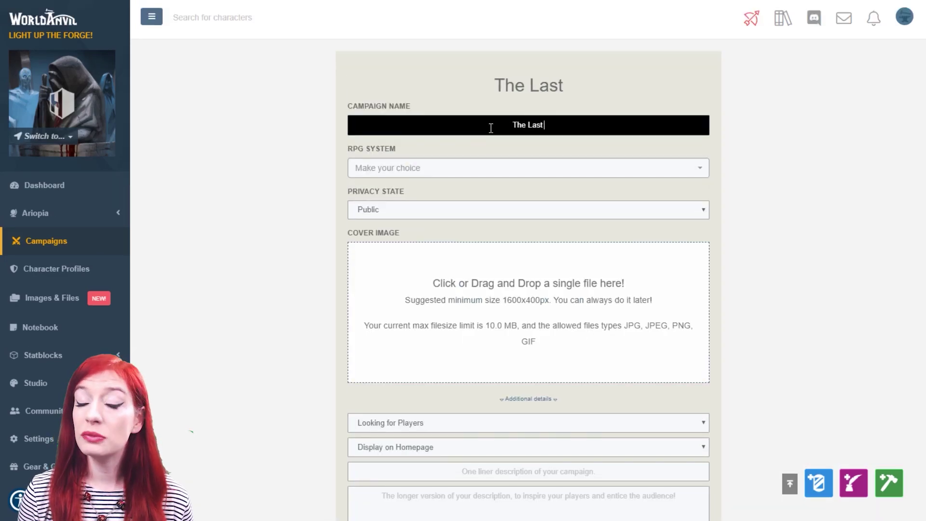
{"action": "left_click", "coordinate": [451, 168]}
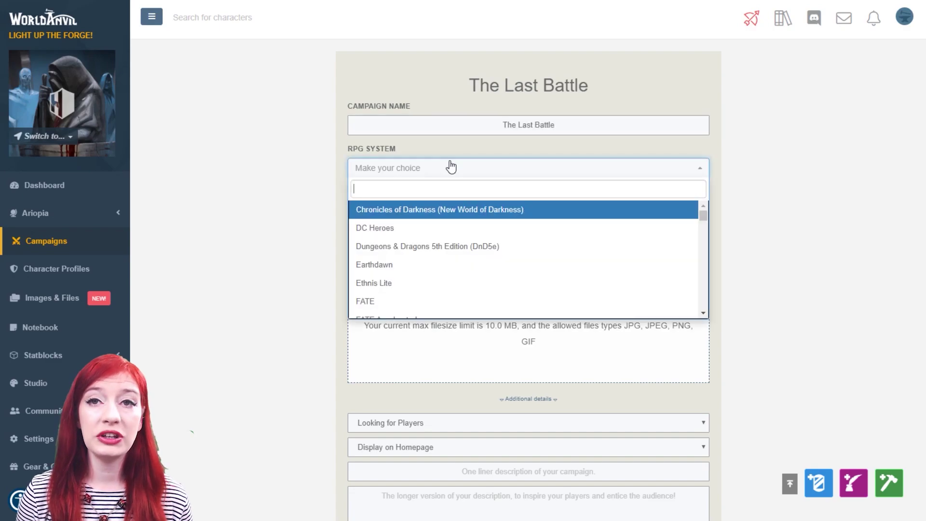
{"action": "left_click", "coordinate": [452, 247]}
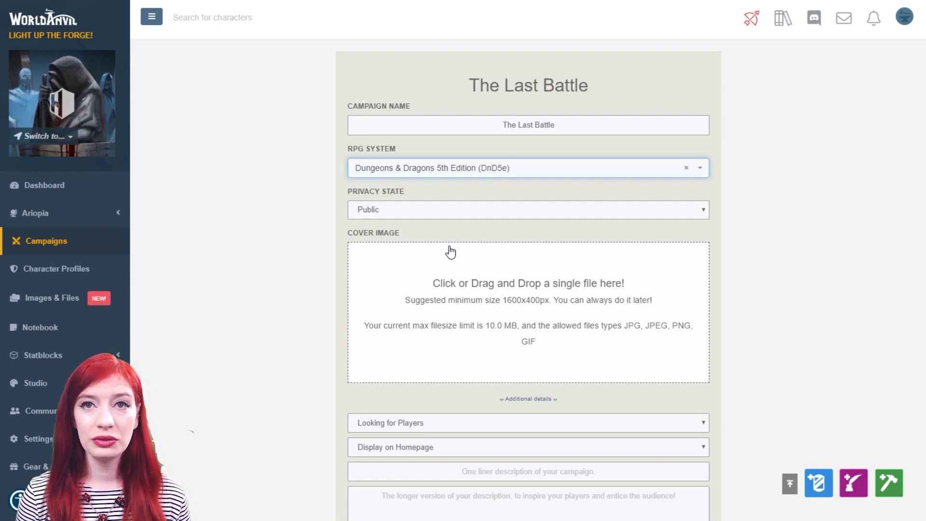
{"action": "left_click", "coordinate": [450, 178]}
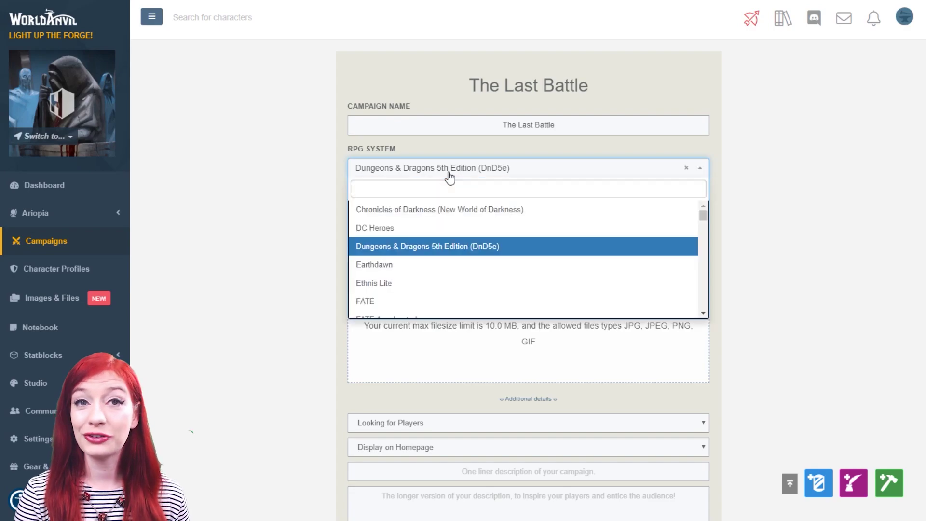
{"action": "type", "text": "home"}
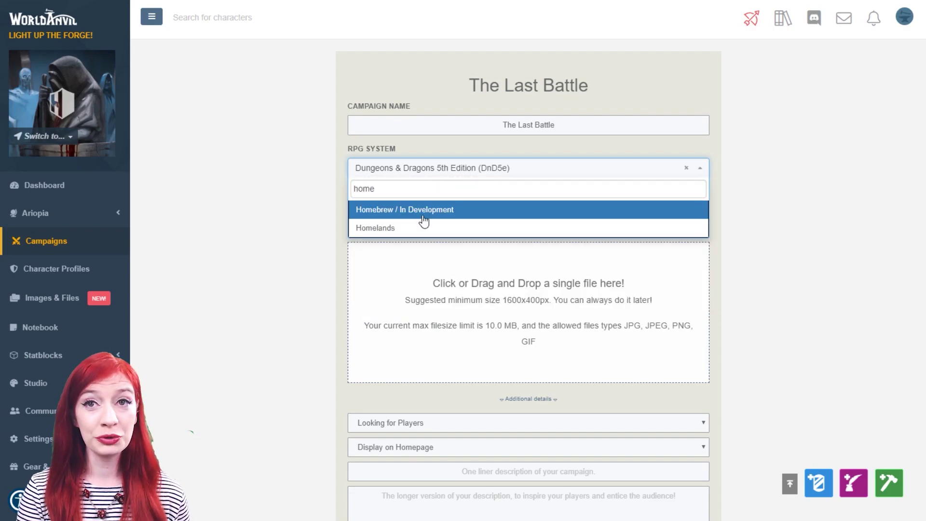
{"action": "left_click_drag", "start_coordinate": [395, 191], "coordinate": [323, 193]}
{"action": "left_click", "coordinate": [323, 192]}
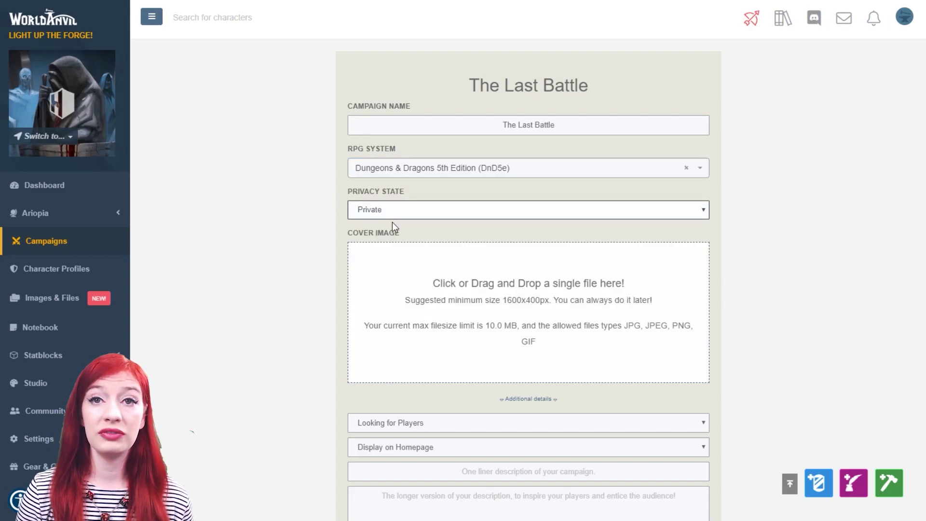
{"action": "left_click", "coordinate": [365, 229]}
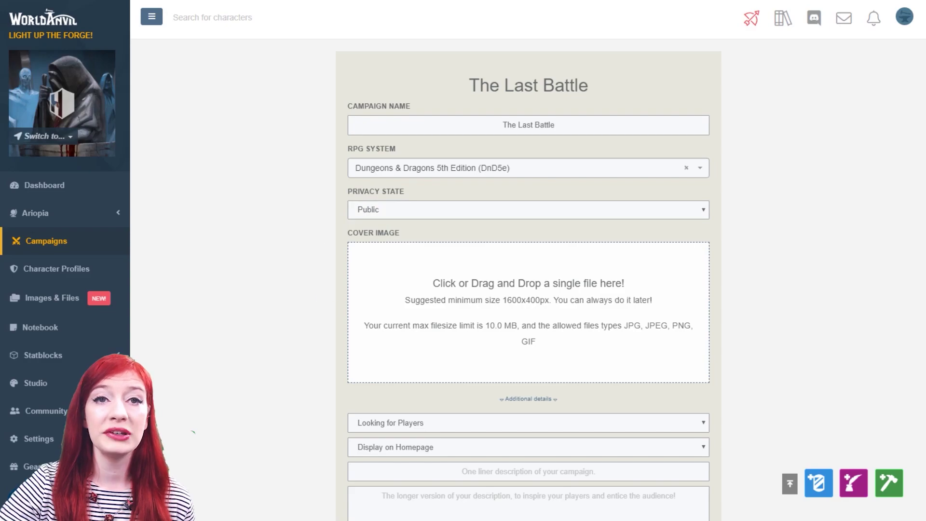
Try the Full and Hide from Homepage options, then keep Looking for Players and homepage display.
{"action": "scroll", "coordinate": [192, 432], "scroll_direction": "down", "scroll_amount": 8}
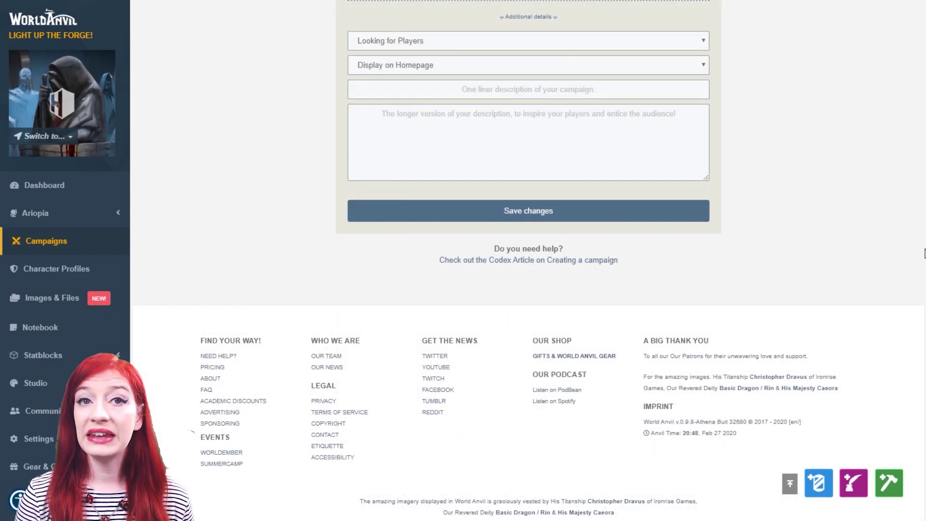
{"action": "left_click", "coordinate": [643, 70]}
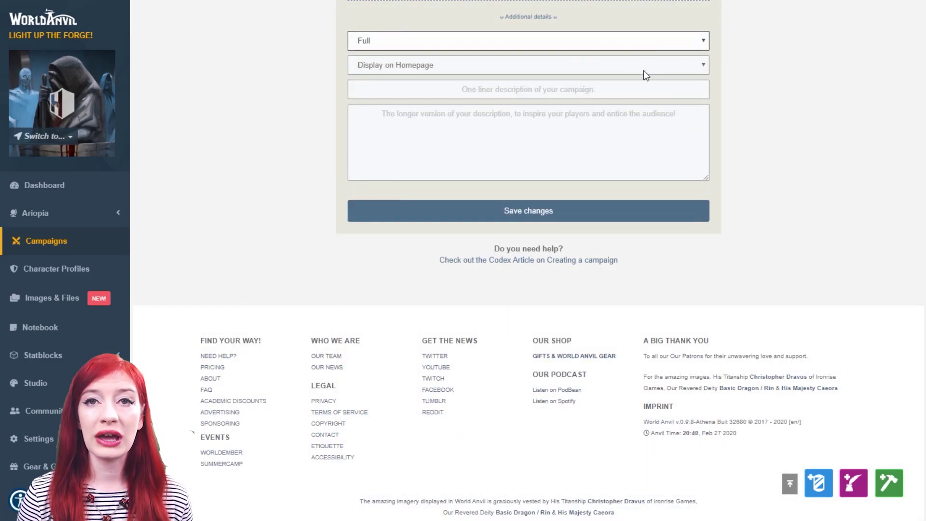
{"action": "left_click", "coordinate": [638, 54]}
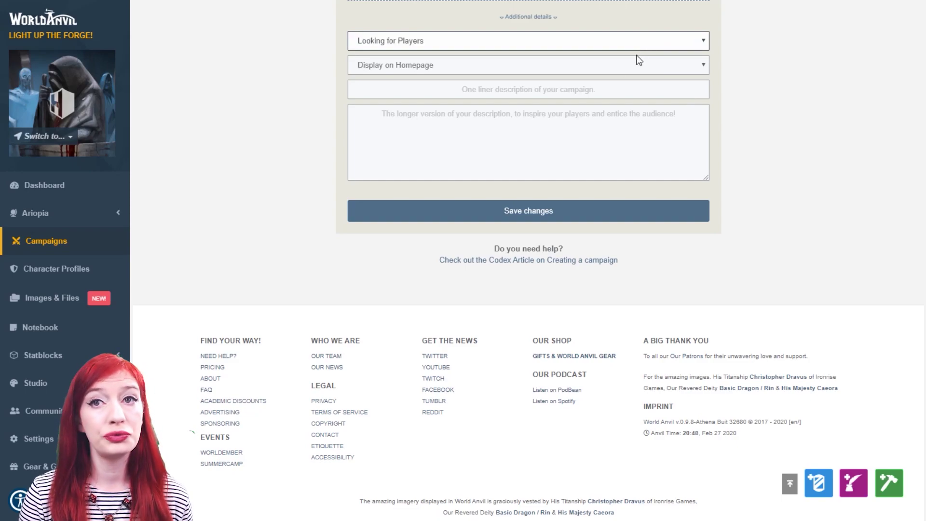
{"action": "left_click", "coordinate": [583, 94]}
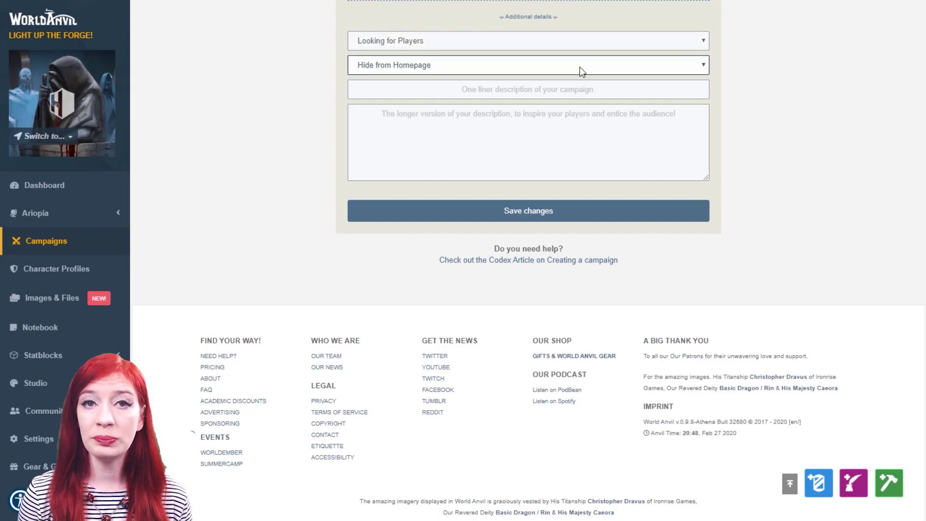
{"action": "left_click", "coordinate": [580, 80]}
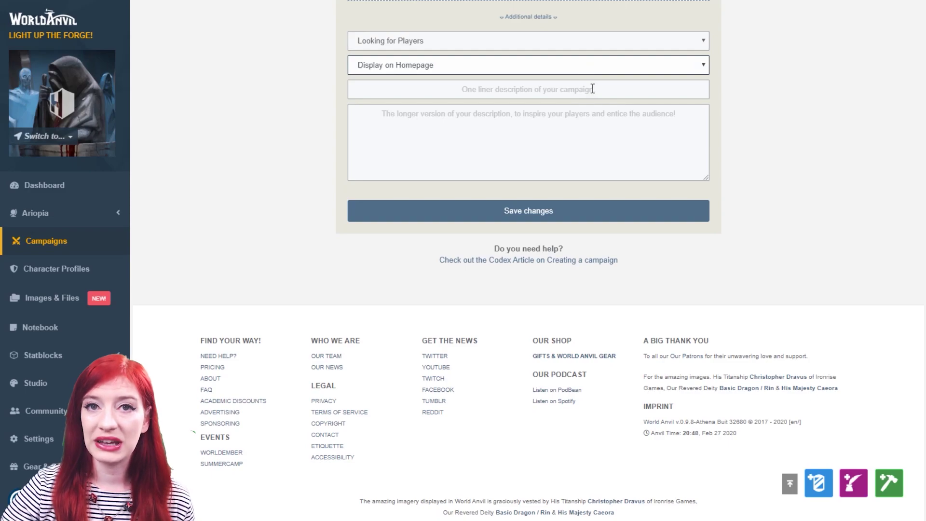
Enter the one-liner description 'The final batt' and save the campaign.
{"action": "left_click", "coordinate": [593, 88]}
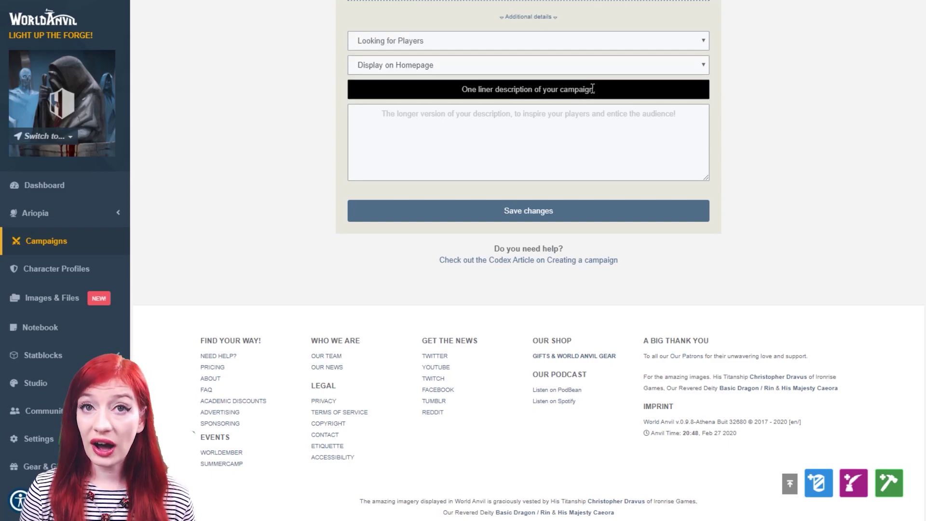
{"action": "type", "text": "The final battle of Good Vs. Evil, Heaven Vs Hell"}
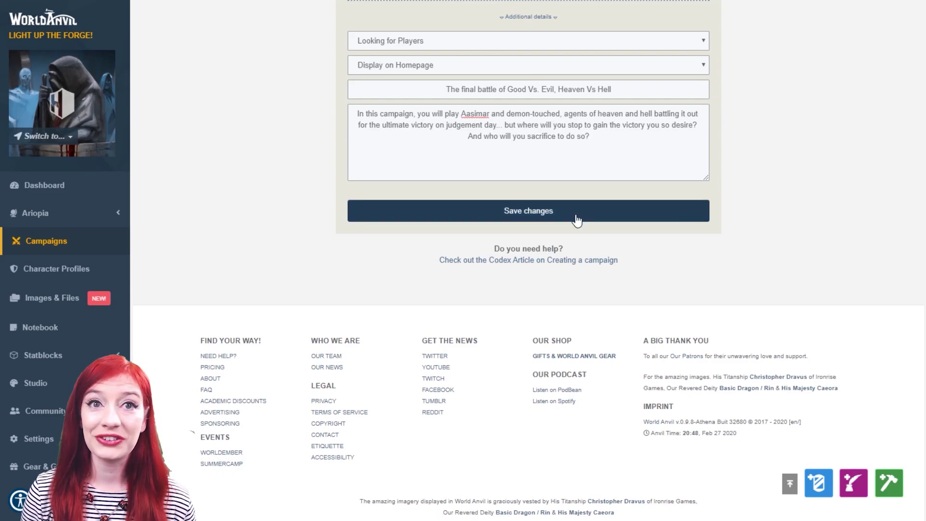
{"action": "left_click", "coordinate": [577, 221]}
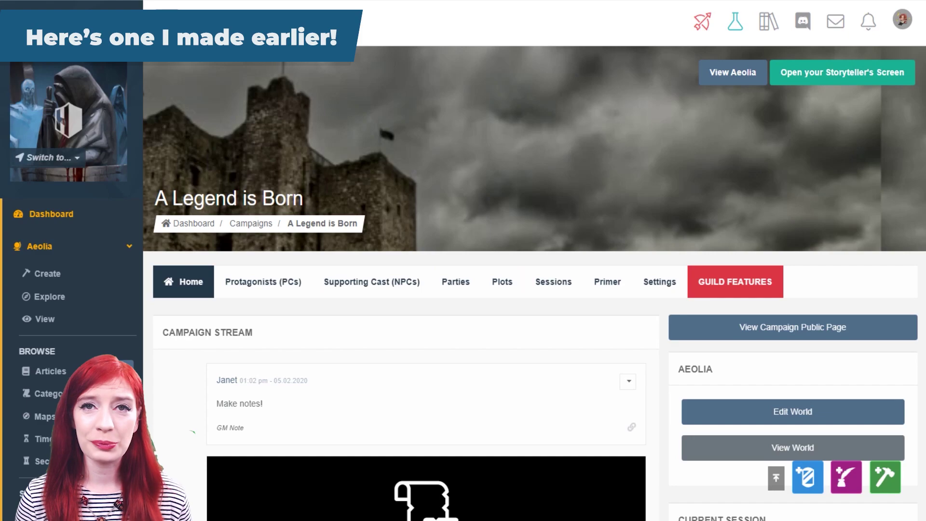
{"action": "scroll", "coordinate": [535, 261], "scroll_direction": "down", "scroll_amount": 2}
{"action": "scroll", "coordinate": [534, 261], "scroll_direction": "down", "scroll_amount": 5}
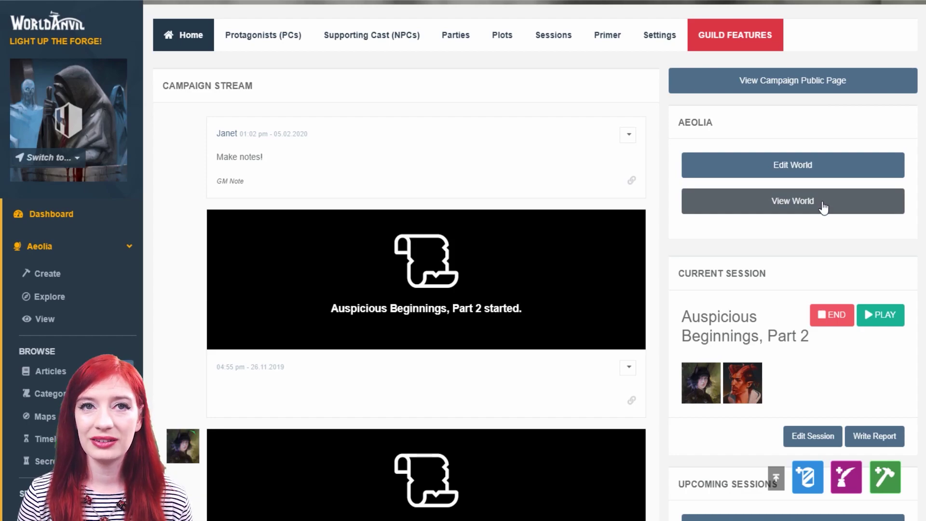
{"action": "scroll", "coordinate": [911, 183], "scroll_direction": "down", "scroll_amount": 3}
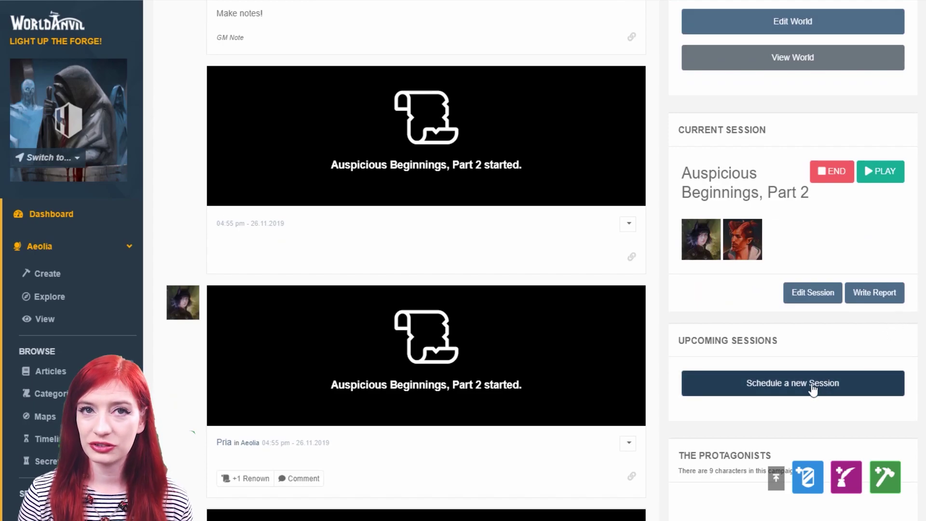
{"action": "scroll", "coordinate": [814, 390], "scroll_direction": "down", "scroll_amount": 5}
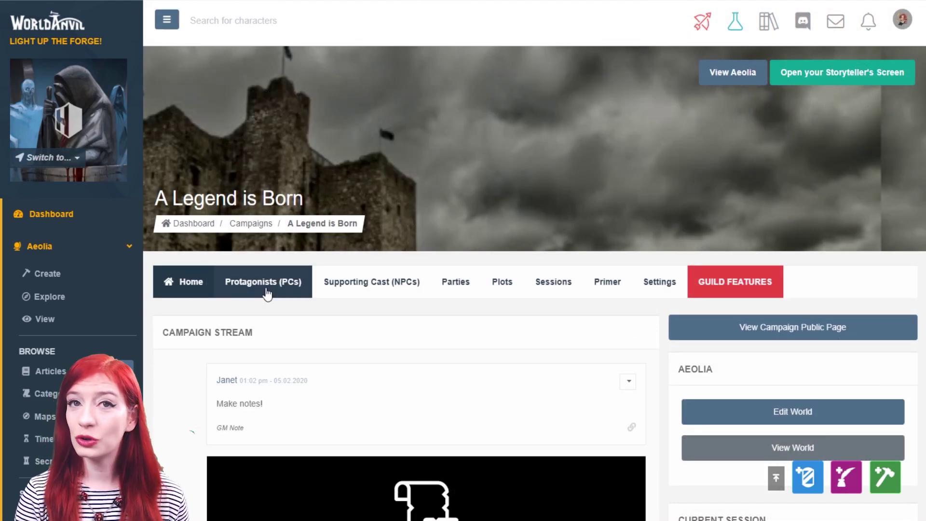
{"action": "left_click", "coordinate": [267, 290]}
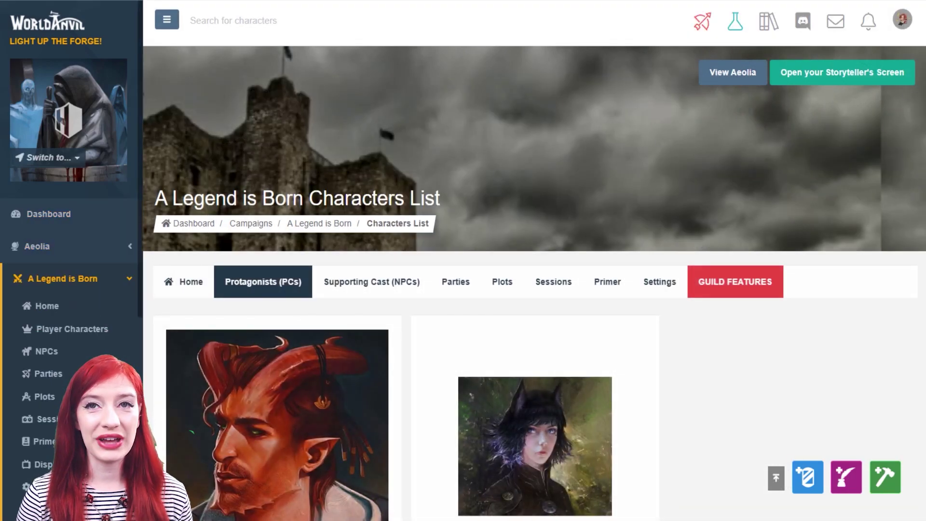
{"action": "scroll", "coordinate": [534, 264], "scroll_direction": "down", "scroll_amount": 5}
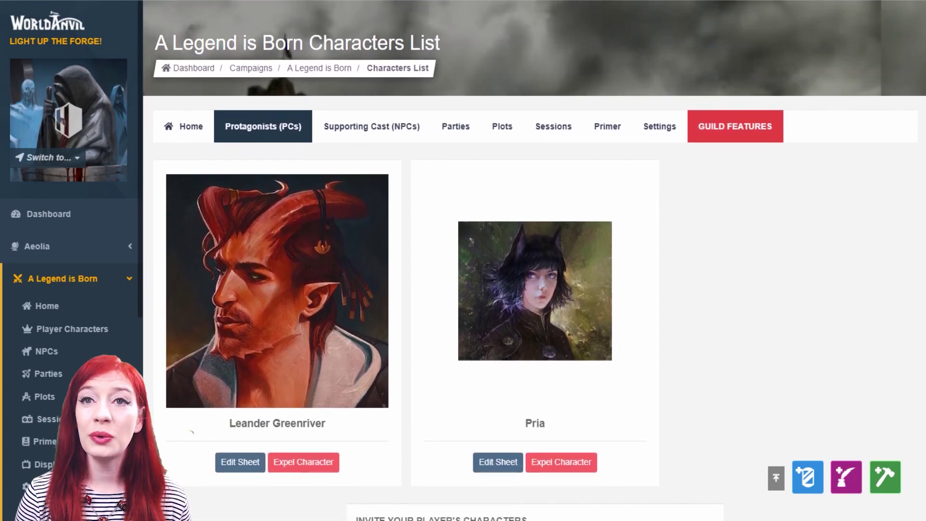
{"action": "scroll", "coordinate": [781, 217], "scroll_direction": "down", "scroll_amount": 3}
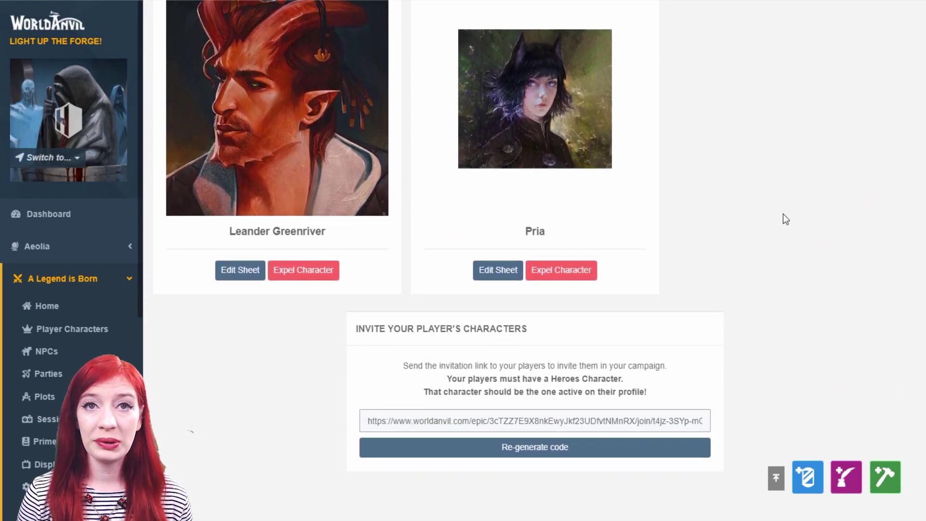
{"action": "double_click", "coordinate": [563, 424]}
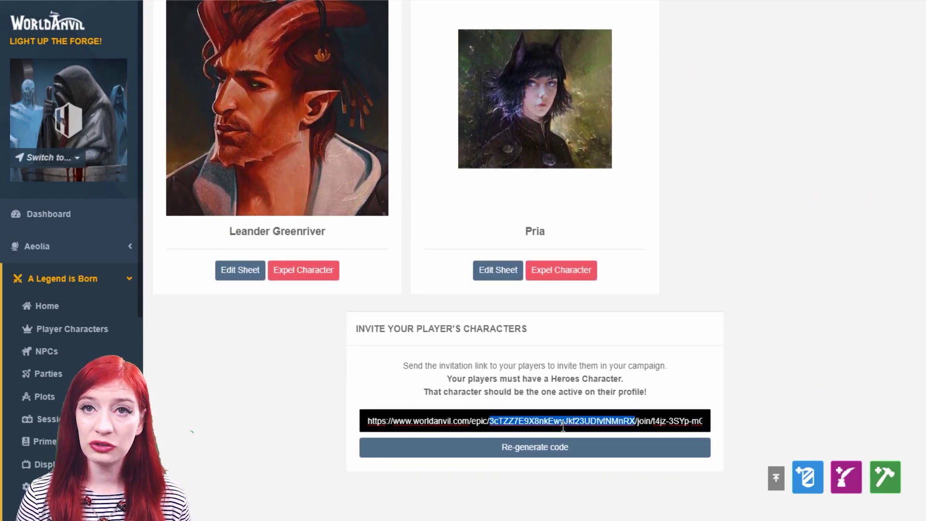
{"action": "key", "text": "ctrl+a"}
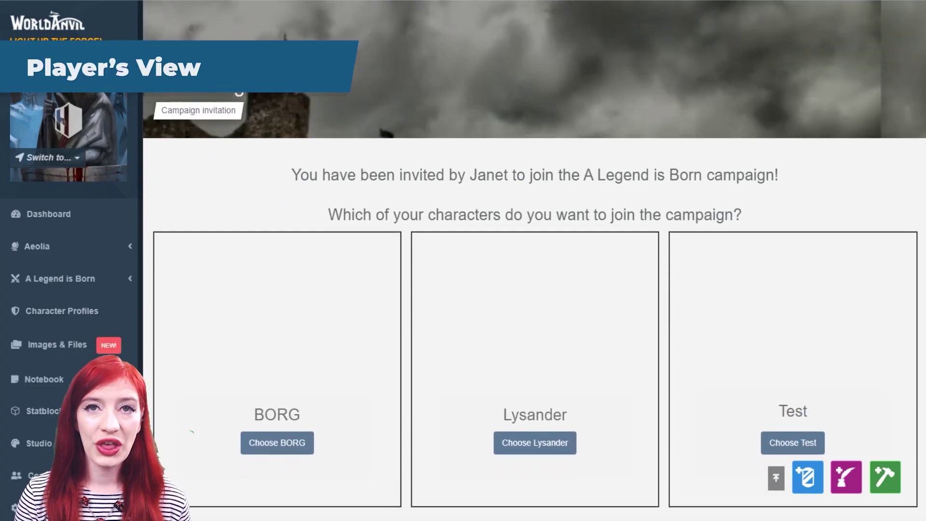
{"action": "scroll", "coordinate": [535, 284], "scroll_direction": "down", "scroll_amount": 8}
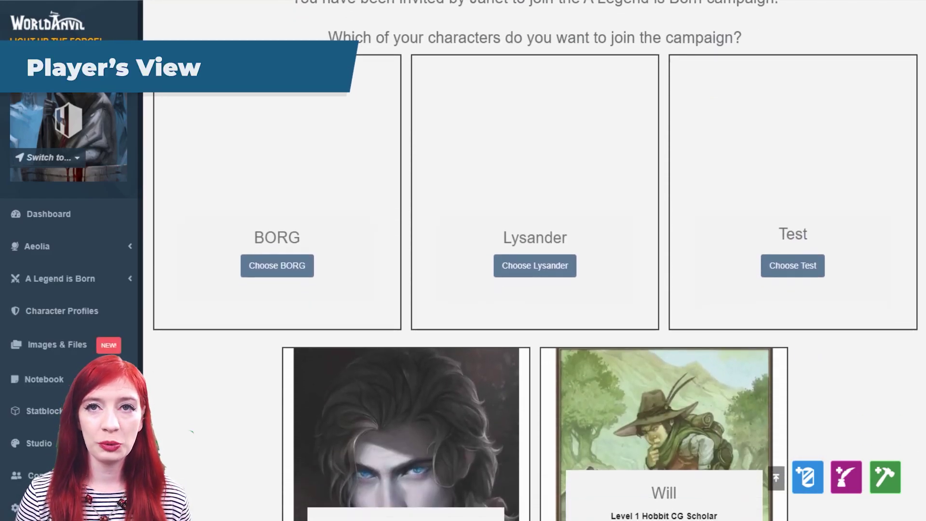
{"action": "scroll", "coordinate": [536, 284], "scroll_direction": "down", "scroll_amount": 2}
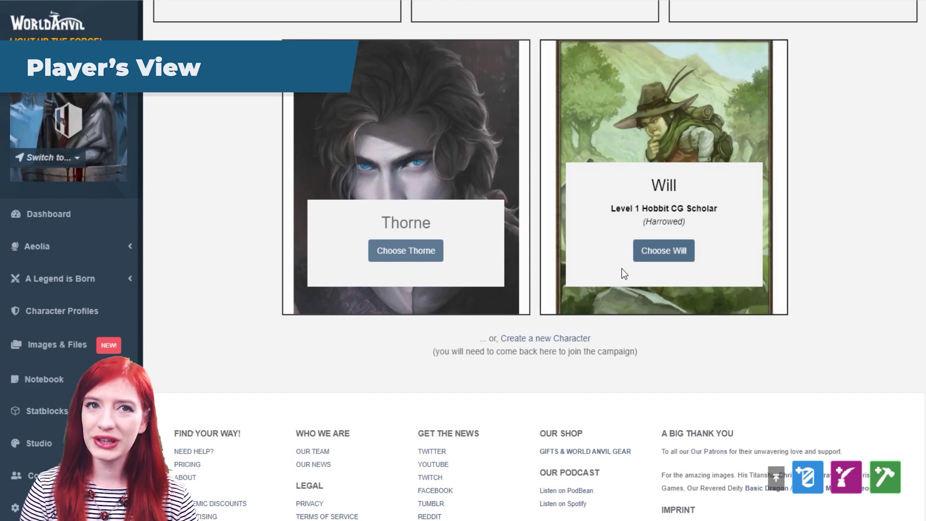
{"action": "left_click", "coordinate": [664, 251]}
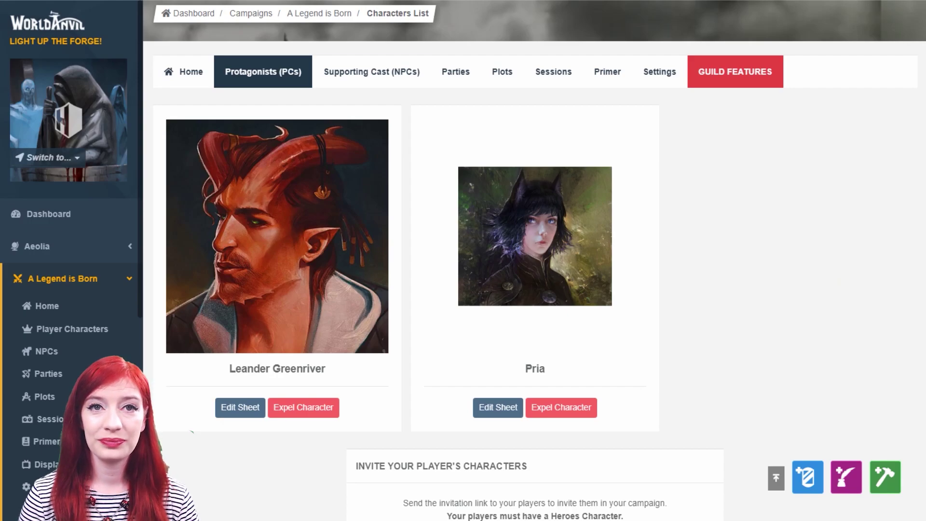
Create a new supporting-cast NPC with first name Fred and last name Bearstow.
{"action": "left_click", "coordinate": [370, 77]}
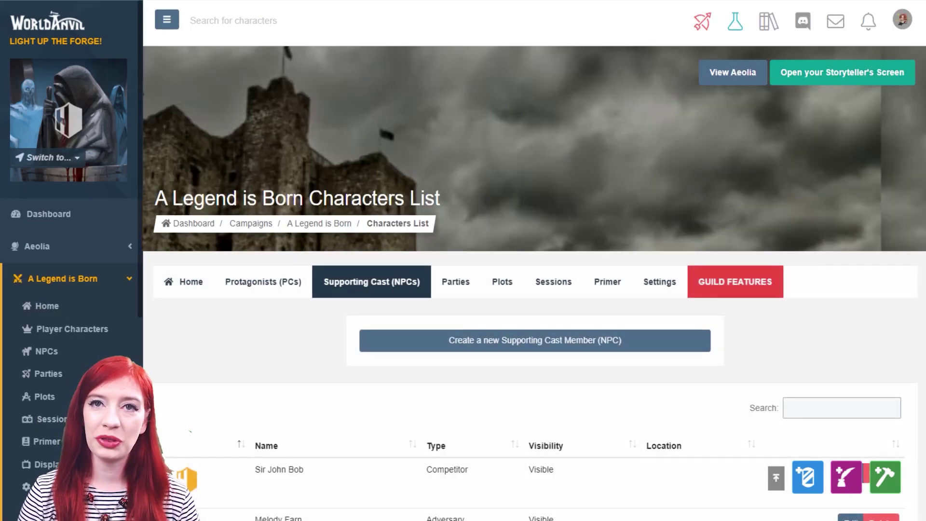
{"action": "scroll", "coordinate": [534, 261], "scroll_direction": "down", "scroll_amount": 6}
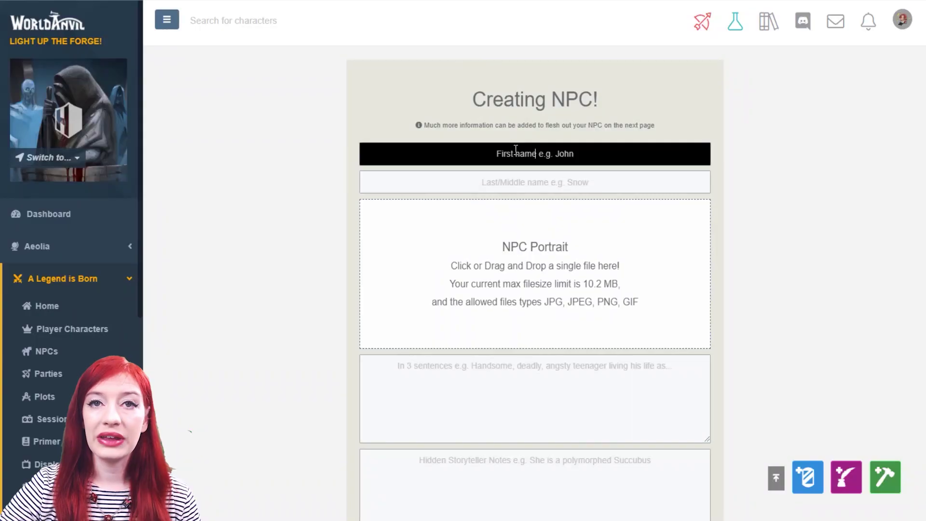
{"action": "type", "text": "Fred"}
{"action": "key", "text": "Tab"}
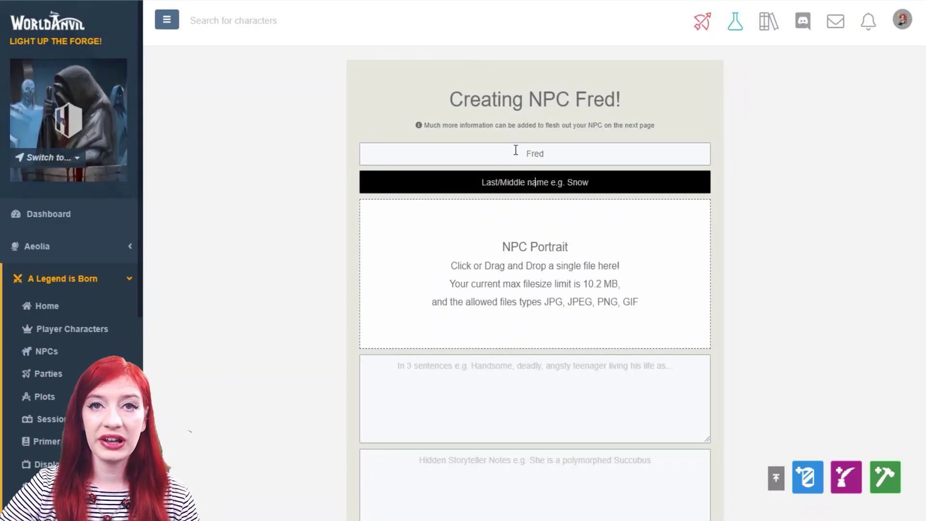
{"action": "type", "text": "Bearstow"}
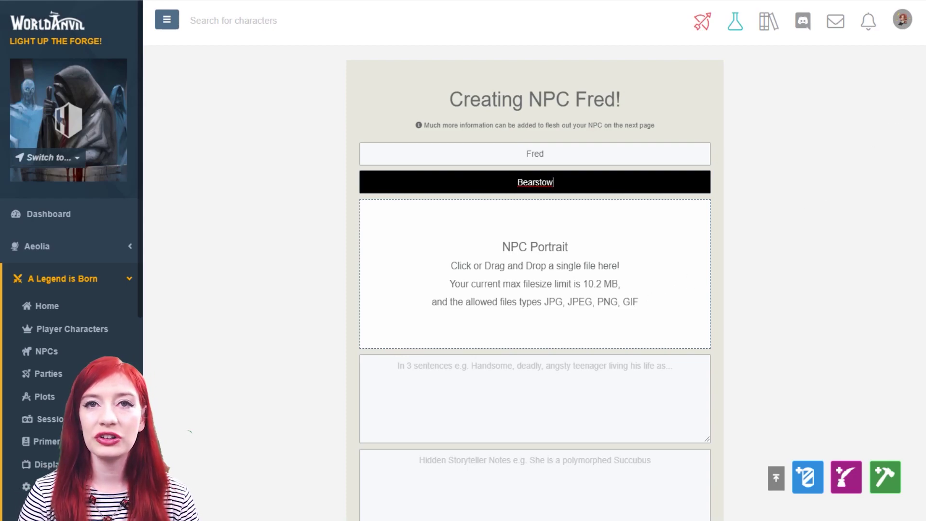
{"action": "scroll", "coordinate": [536, 261], "scroll_direction": "down", "scroll_amount": 3}
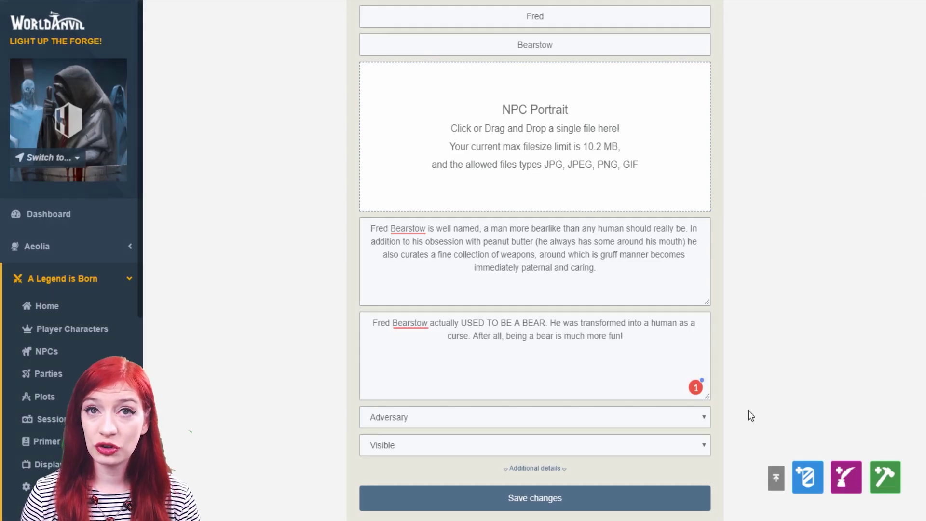
Try the Ally, Competitor, Protagonist and Neutral Party roles, settling on Generic NPC.
{"action": "left_click", "coordinate": [702, 420]}
{"action": "left_click", "coordinate": [691, 443]}
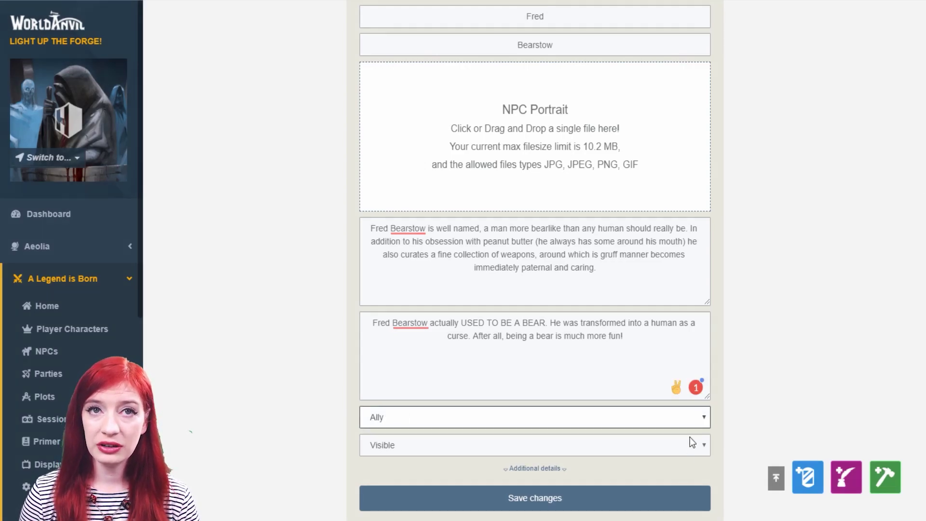
{"action": "left_click", "coordinate": [691, 456]}
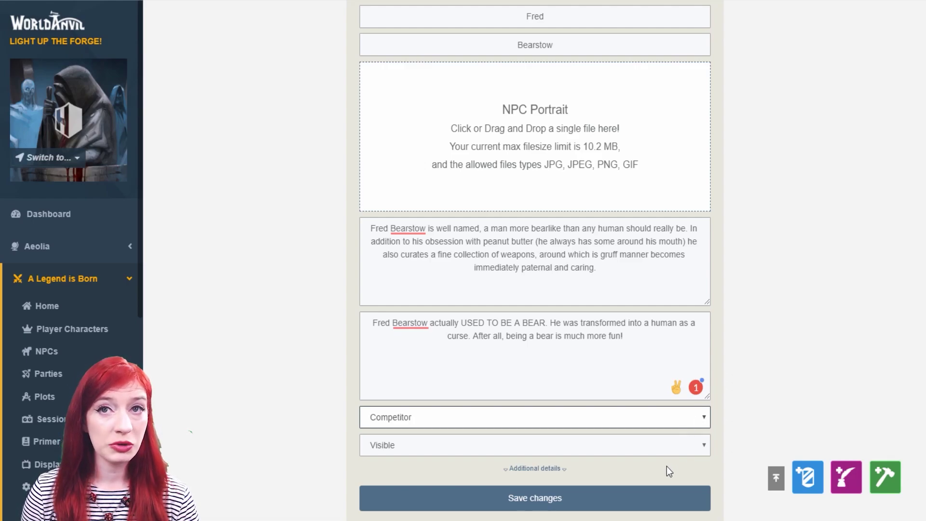
{"action": "left_click", "coordinate": [667, 486]}
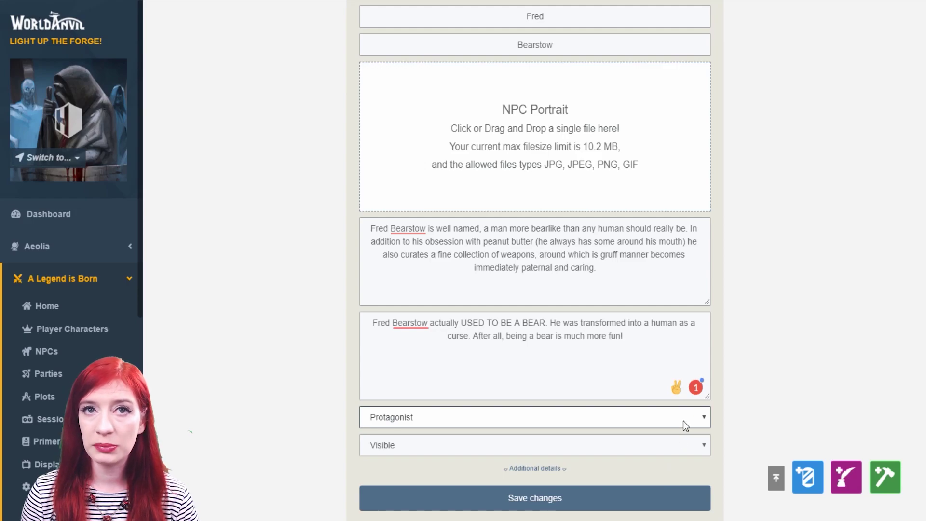
{"action": "left_click", "coordinate": [534, 423]}
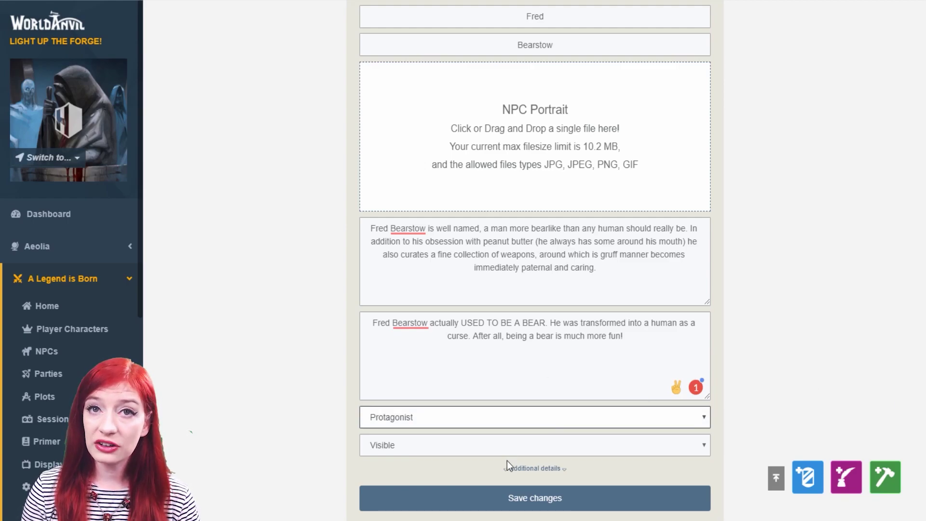
{"action": "key", "text": "Down"}
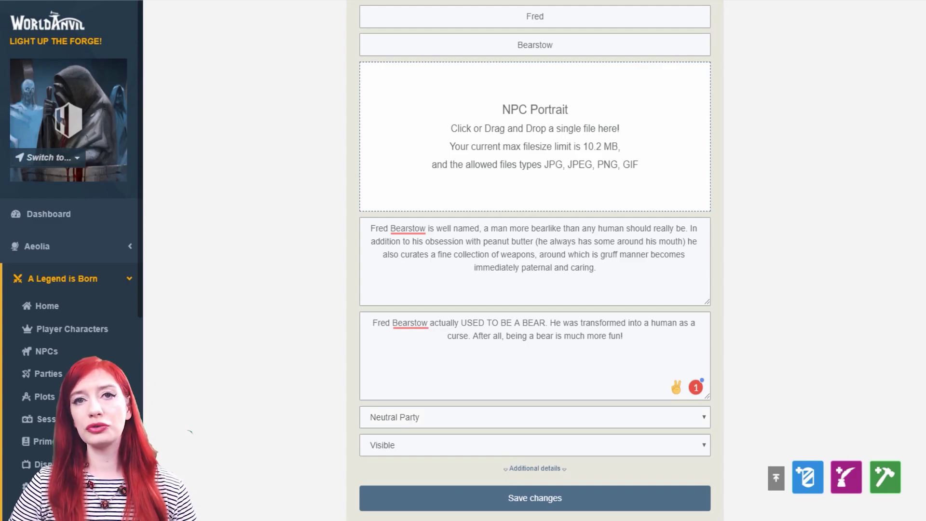
{"action": "left_click", "coordinate": [693, 420]}
{"action": "key", "text": "Down"}
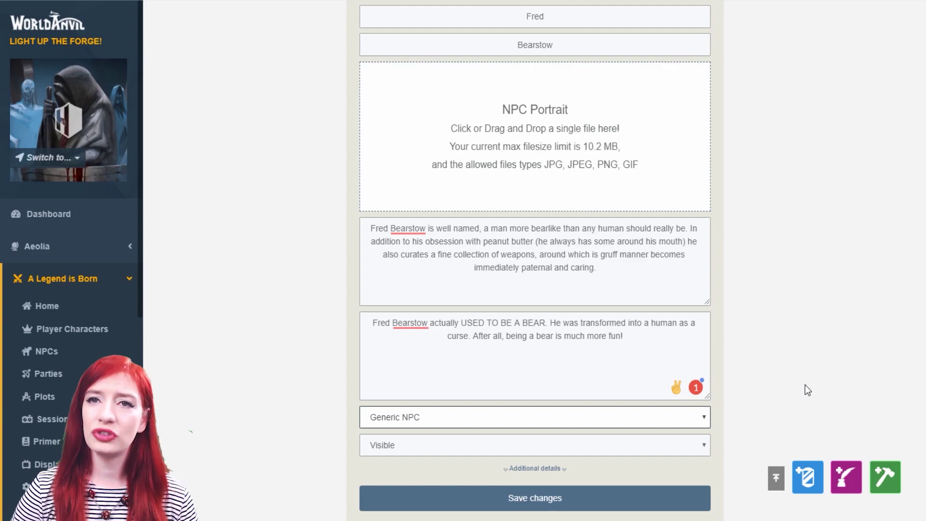
Set the NPC's visibility to Visible and reveal the additional detail fields.
{"action": "scroll", "coordinate": [833, 339], "scroll_direction": "down", "scroll_amount": 3}
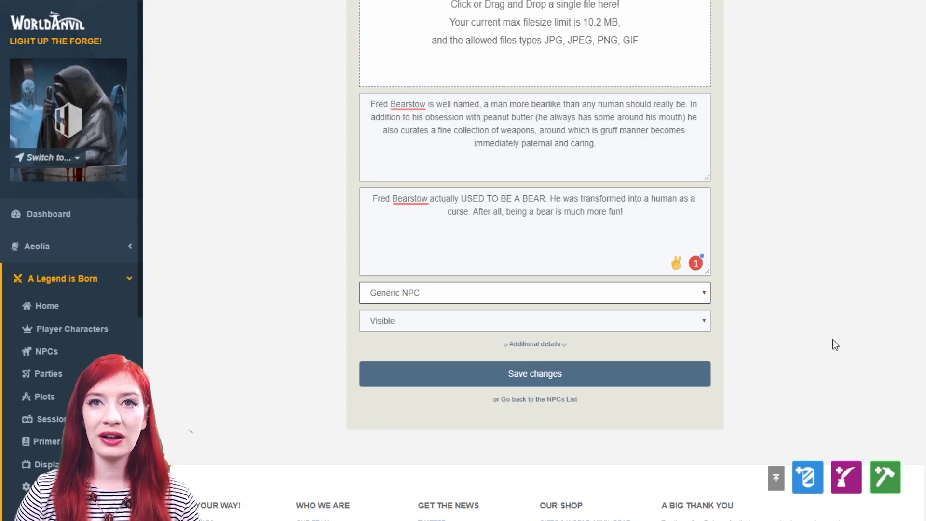
{"action": "left_click", "coordinate": [455, 317]}
{"action": "left_click", "coordinate": [447, 346]}
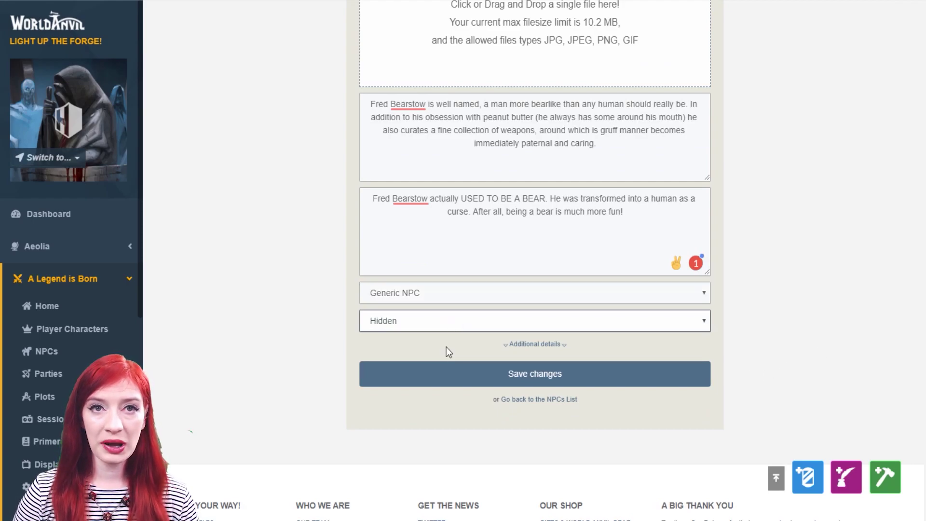
{"action": "key", "text": "Up"}
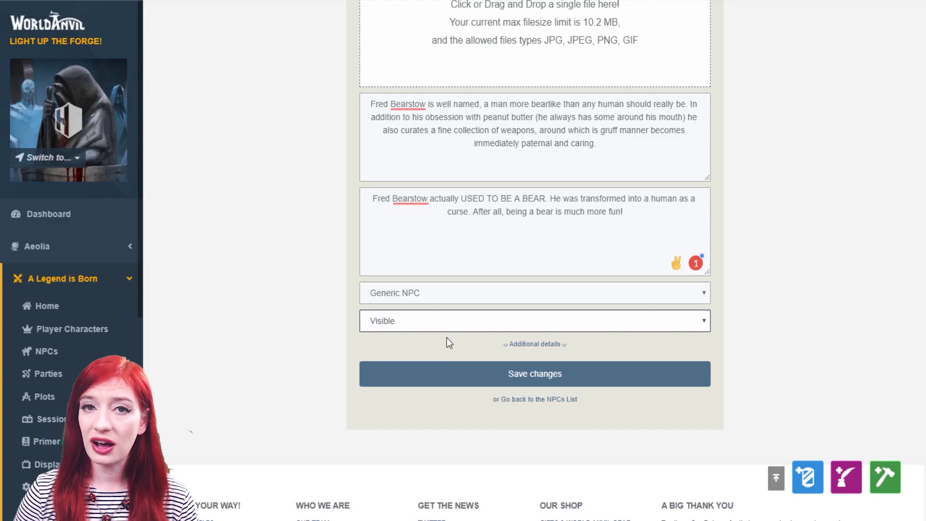
{"action": "left_click", "coordinate": [562, 345]}
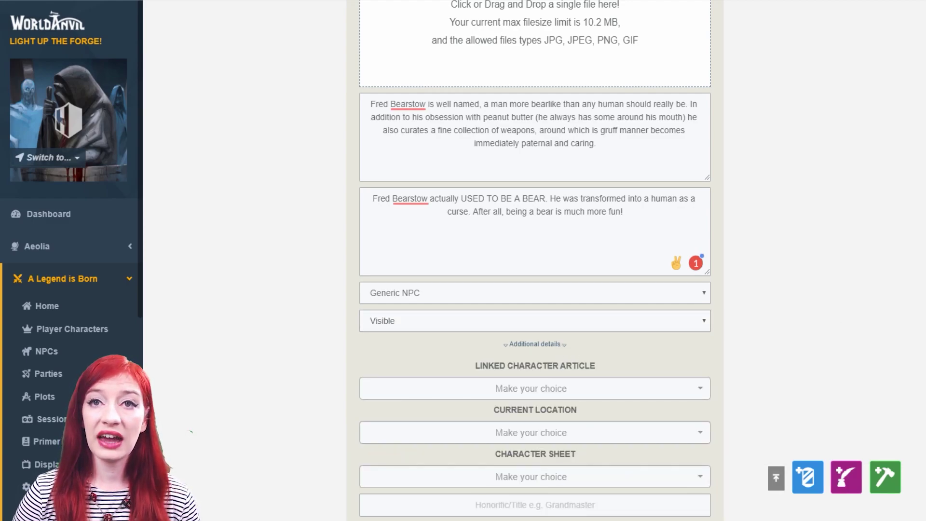
Link the NPC to the Gerald article, current location Beeston, and the Sir Lars Achnaar character sheet.
{"action": "scroll", "coordinate": [705, 148], "scroll_direction": "down", "scroll_amount": 5}
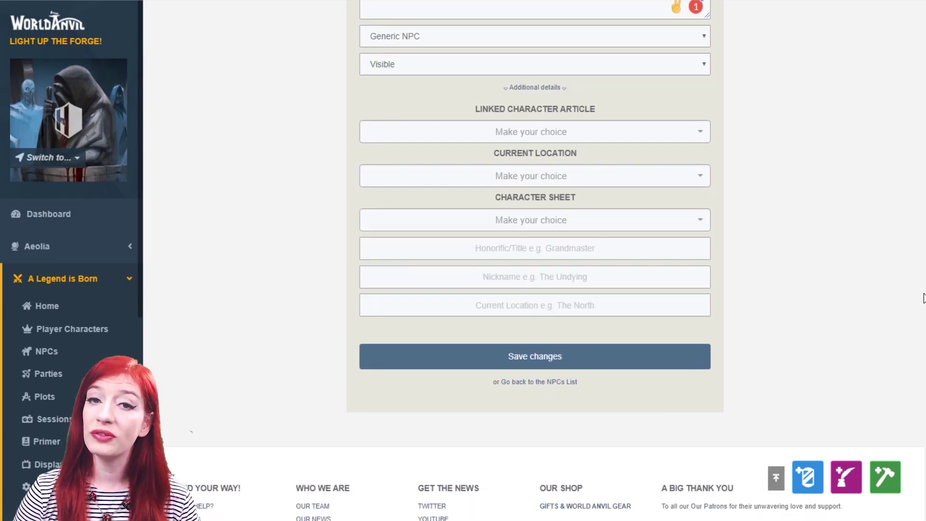
{"action": "left_click", "coordinate": [693, 136]}
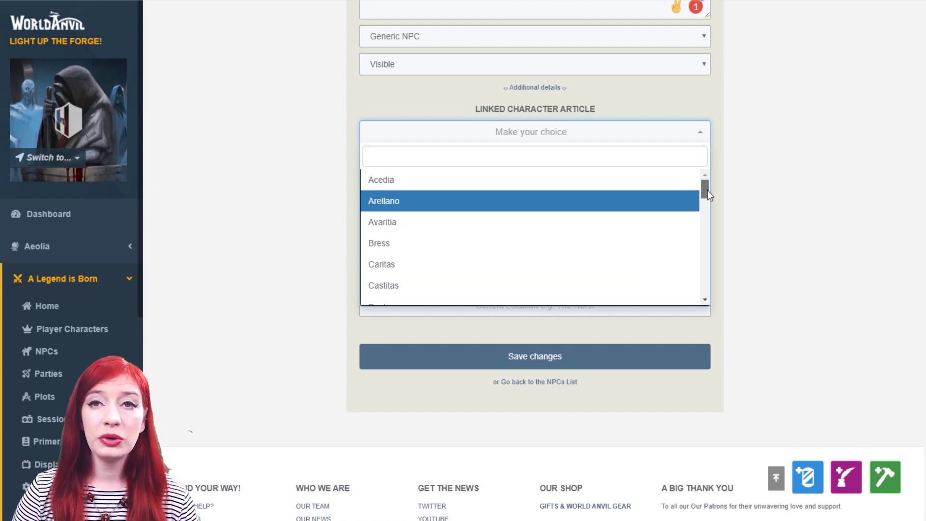
{"action": "left_click_drag", "start_coordinate": [708, 190], "coordinate": [707, 205]}
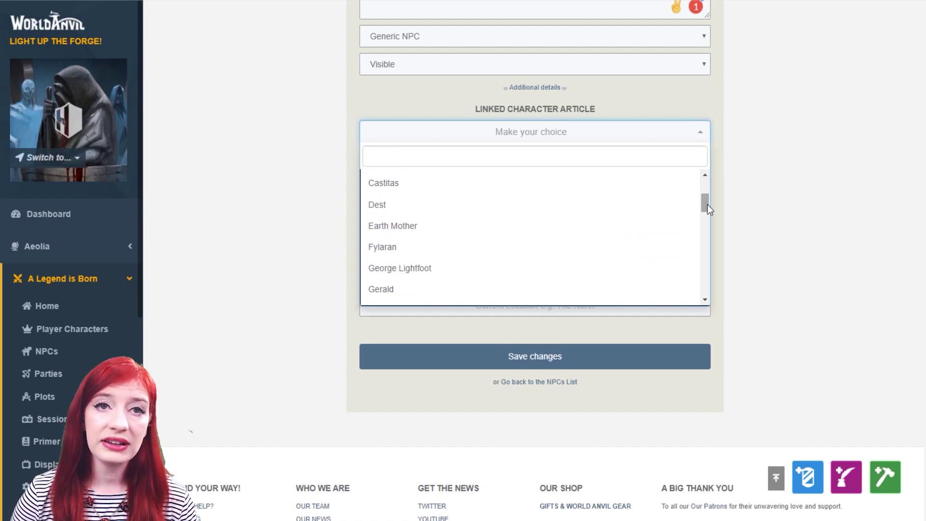
{"action": "left_click", "coordinate": [628, 295]}
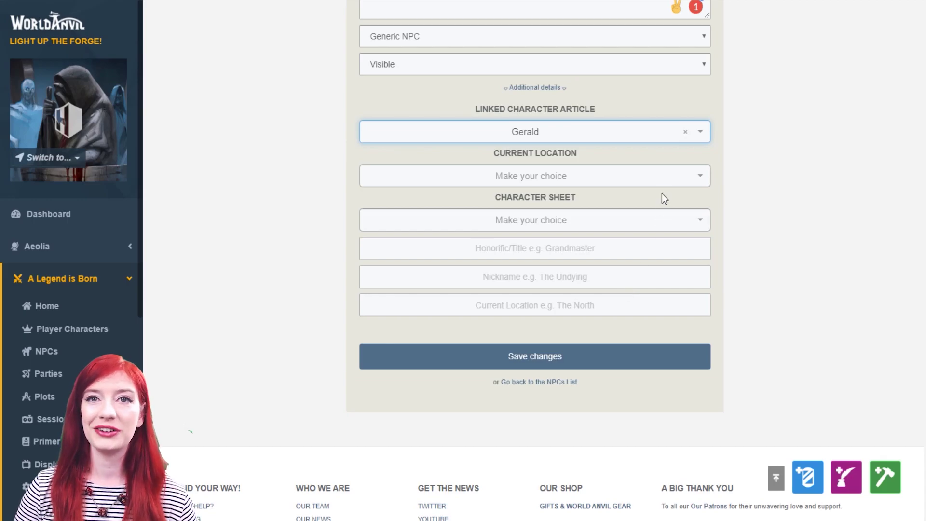
{"action": "left_click", "coordinate": [674, 177]}
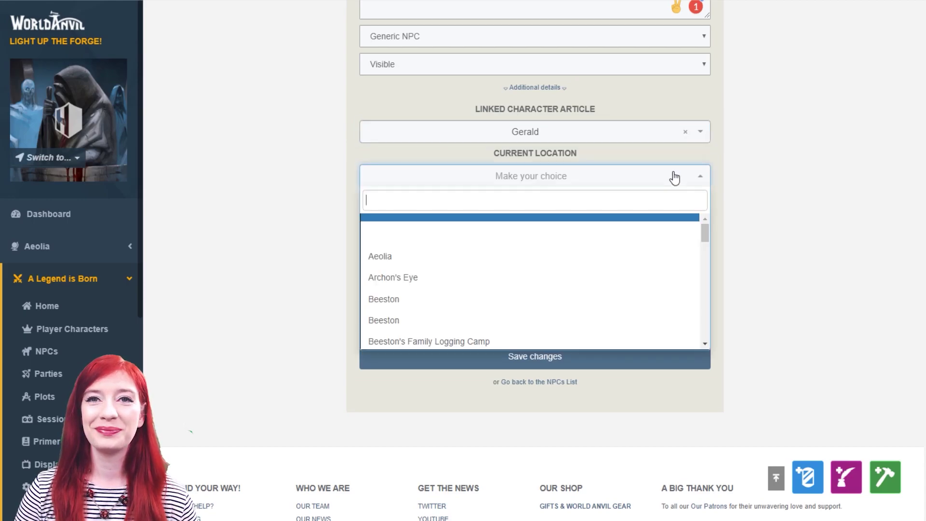
{"action": "left_click", "coordinate": [635, 299]}
{"action": "left_click", "coordinate": [701, 225]}
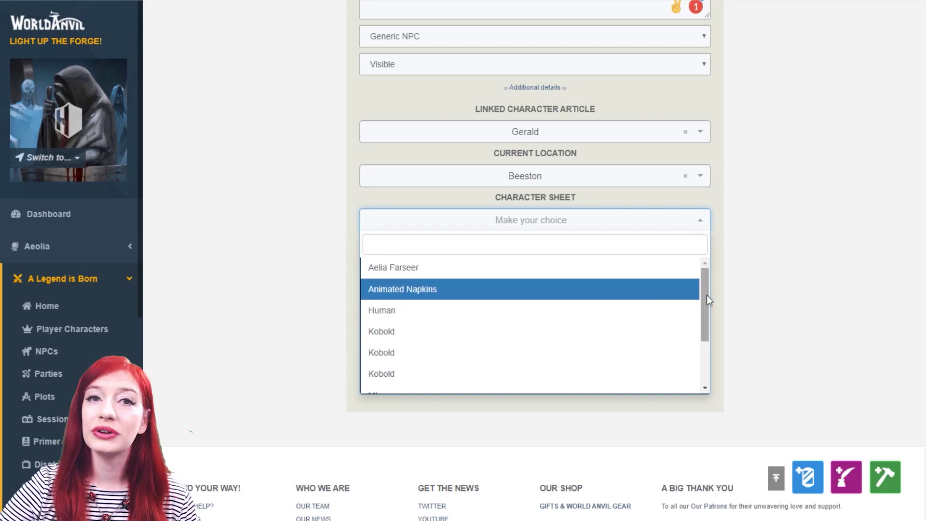
{"action": "left_click_drag", "start_coordinate": [708, 295], "coordinate": [705, 329]}
{"action": "left_click", "coordinate": [568, 356]}
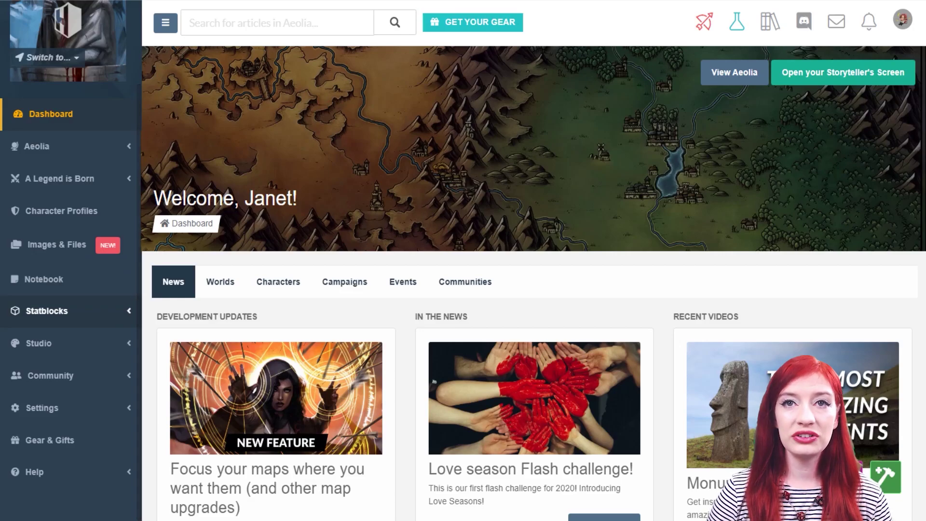
Browse the blank Statblocks sheet editor, trying Pathfinder then Character Sheet types, and scroll through it.
{"action": "left_click", "coordinate": [128, 312]}
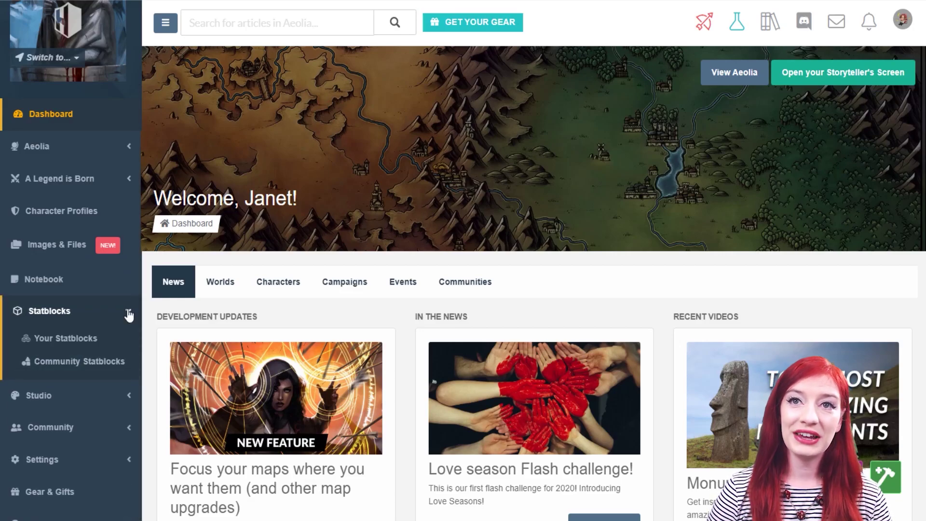
{"action": "left_click", "coordinate": [86, 348]}
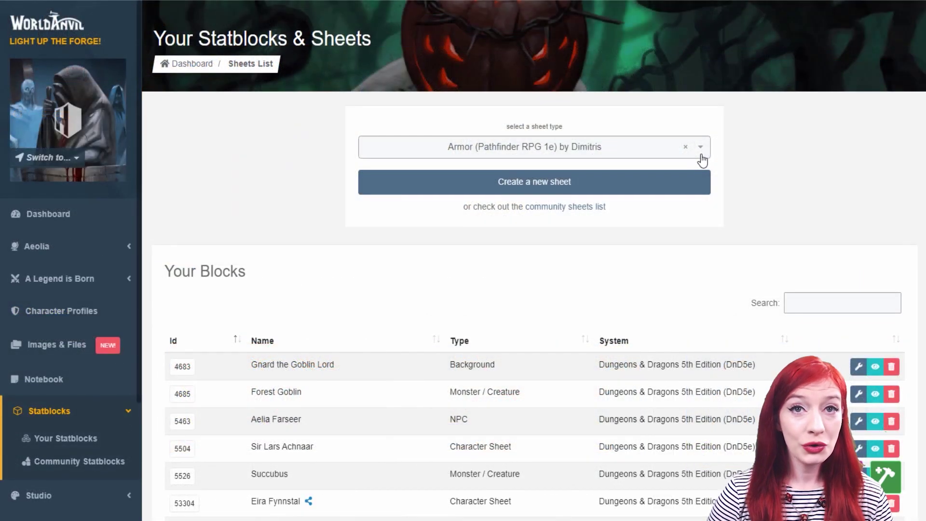
{"action": "left_click", "coordinate": [700, 150]}
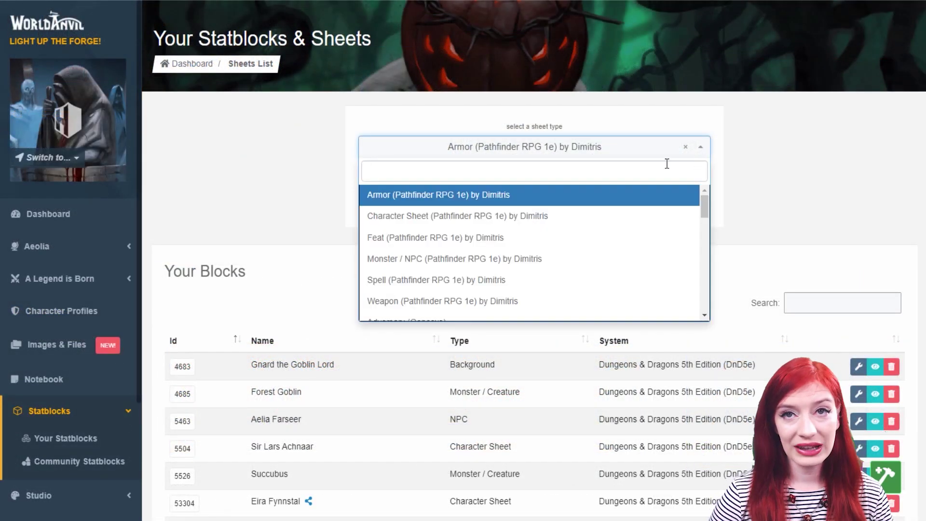
{"action": "left_click", "coordinate": [572, 223]}
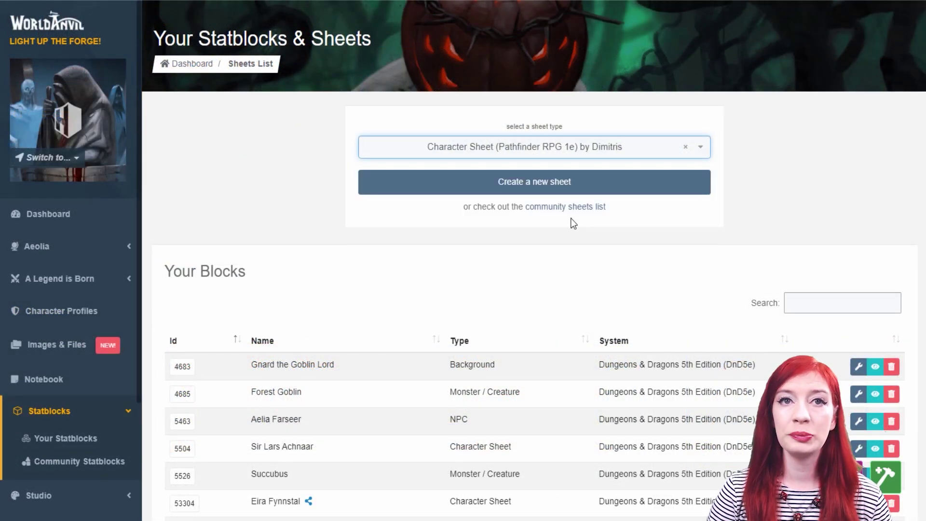
{"action": "left_click", "coordinate": [548, 196]}
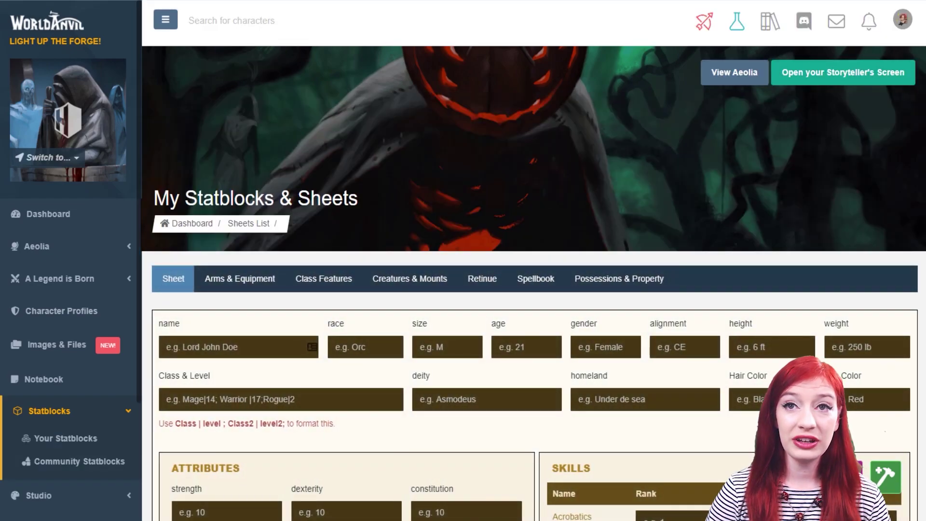
{"action": "scroll", "coordinate": [534, 261], "scroll_direction": "down", "scroll_amount": 6}
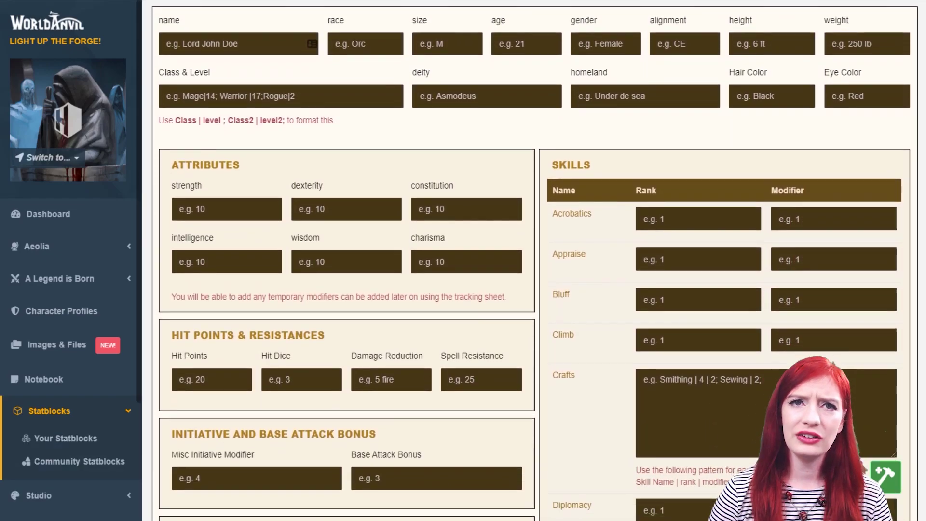
{"action": "scroll", "coordinate": [534, 261], "scroll_direction": "down", "scroll_amount": 11}
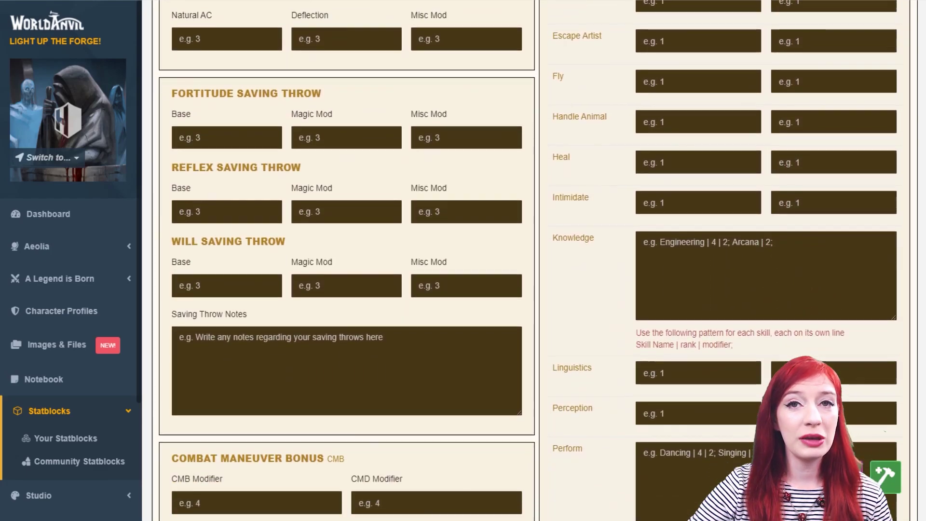
{"action": "scroll", "coordinate": [534, 261], "scroll_direction": "down", "scroll_amount": 9}
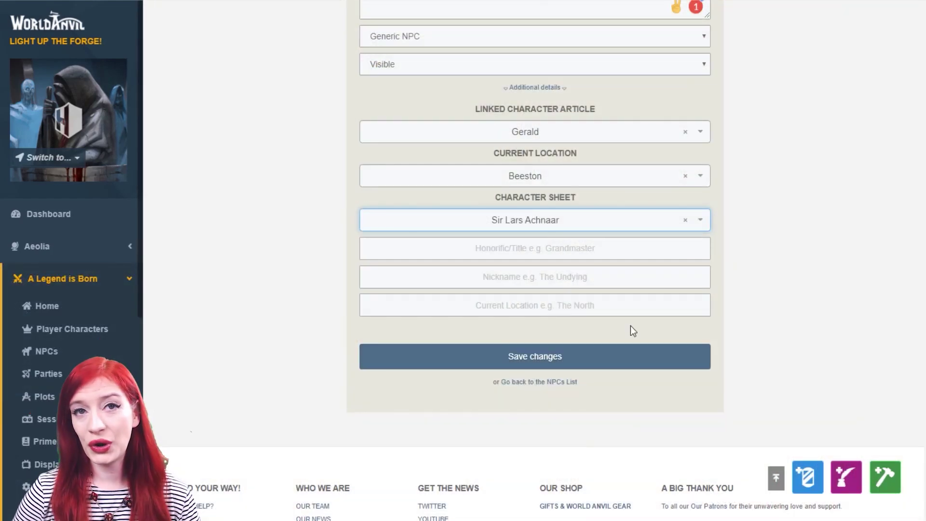
Give the NPC the title Healer and nickname the Hairy, and save it.
{"action": "left_click", "coordinate": [643, 248]}
{"action": "type", "text": "Healer"}
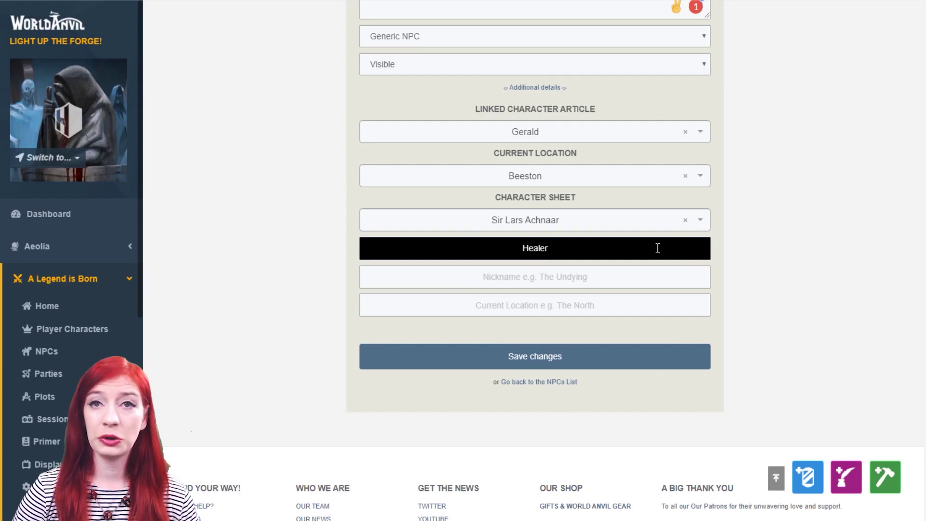
{"action": "left_click", "coordinate": [641, 282]}
{"action": "type", "text": "the Hairy"}
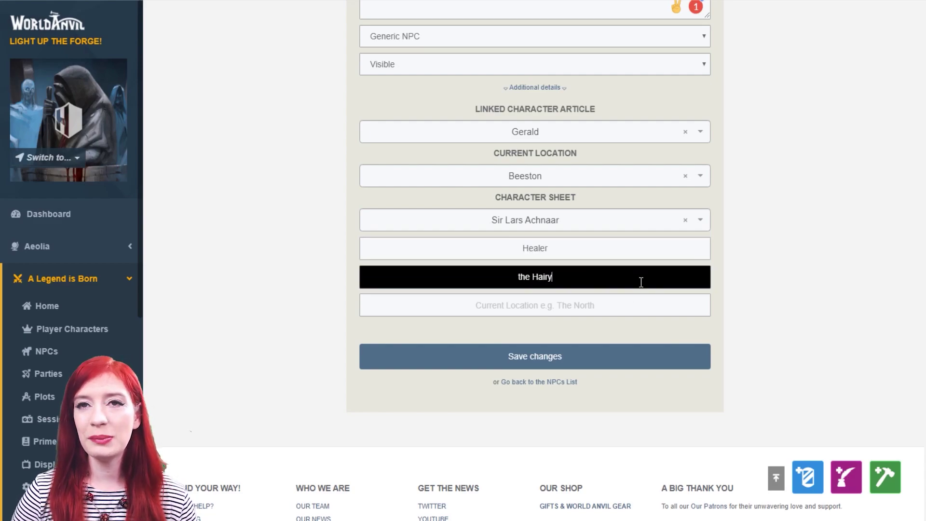
{"action": "left_click", "coordinate": [774, 284]}
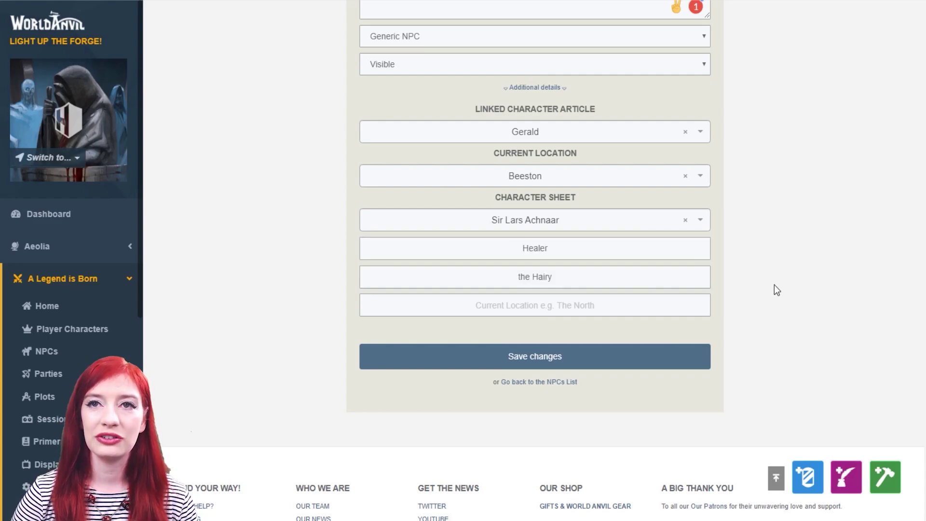
{"action": "left_click", "coordinate": [558, 367]}
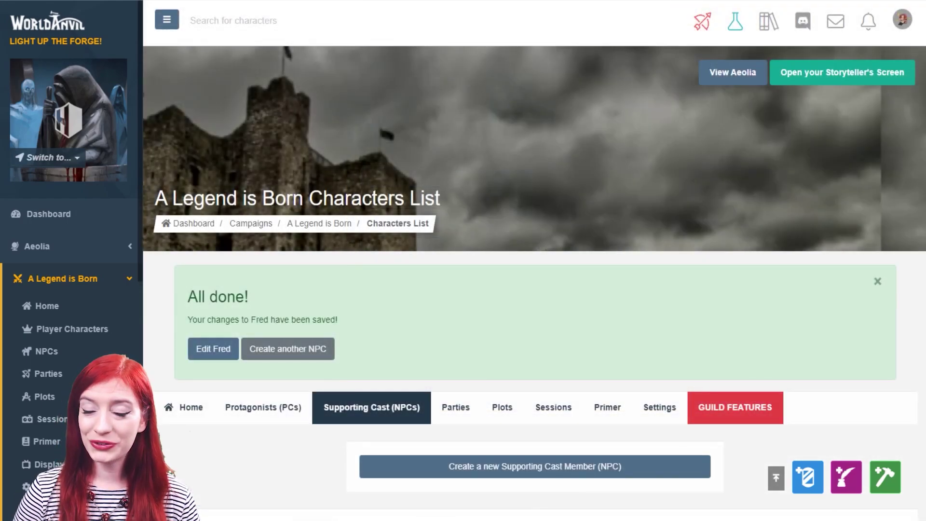
Sort the NPC table by its first column, then by Name, Type and Location.
{"action": "scroll", "coordinate": [923, 301], "scroll_direction": "down", "scroll_amount": 10}
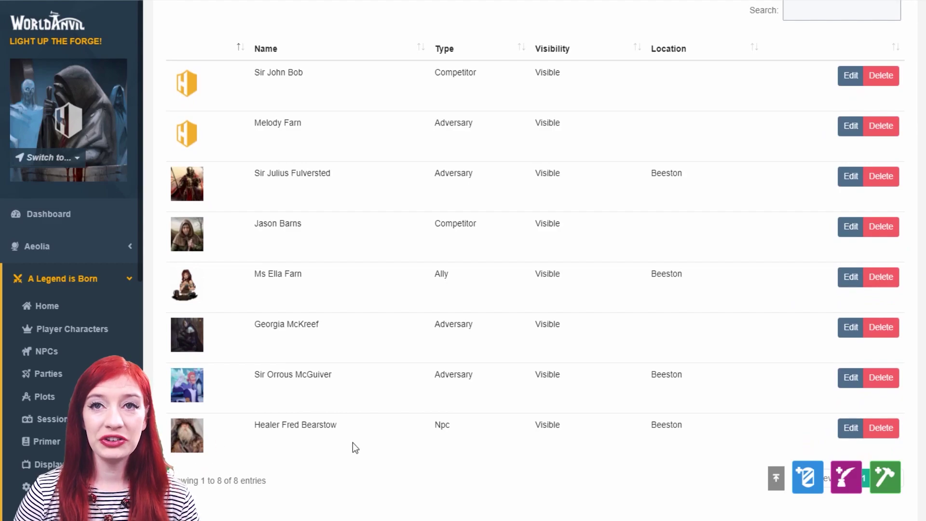
{"action": "left_click", "coordinate": [241, 49]}
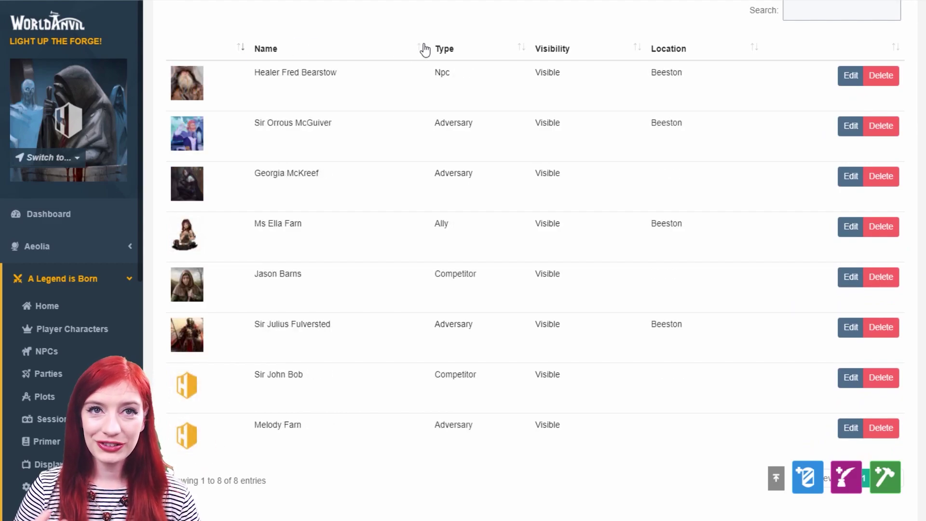
{"action": "left_click", "coordinate": [421, 47]}
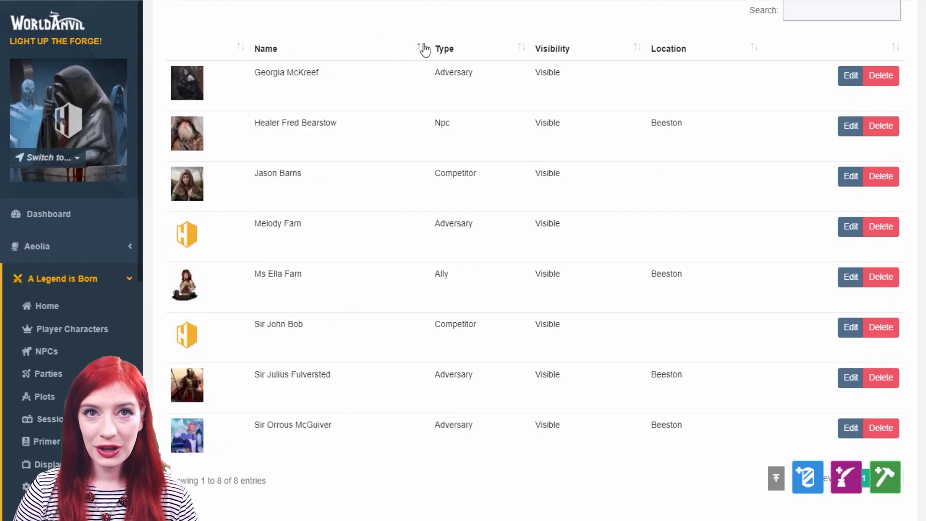
{"action": "left_click", "coordinate": [521, 48]}
{"action": "left_click", "coordinate": [755, 48]}
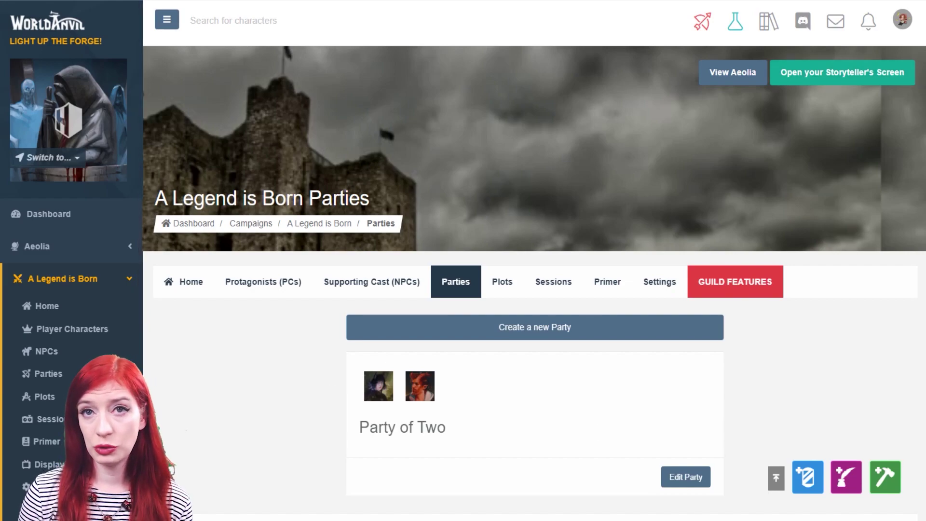
Start a new party named The Good Guys with its short description.
{"action": "scroll", "coordinate": [925, 80], "scroll_direction": "down", "scroll_amount": 1}
{"action": "scroll", "coordinate": [534, 308], "scroll_direction": "down", "scroll_amount": 1}
{"action": "scroll", "coordinate": [535, 261], "scroll_direction": "up", "scroll_amount": 2}
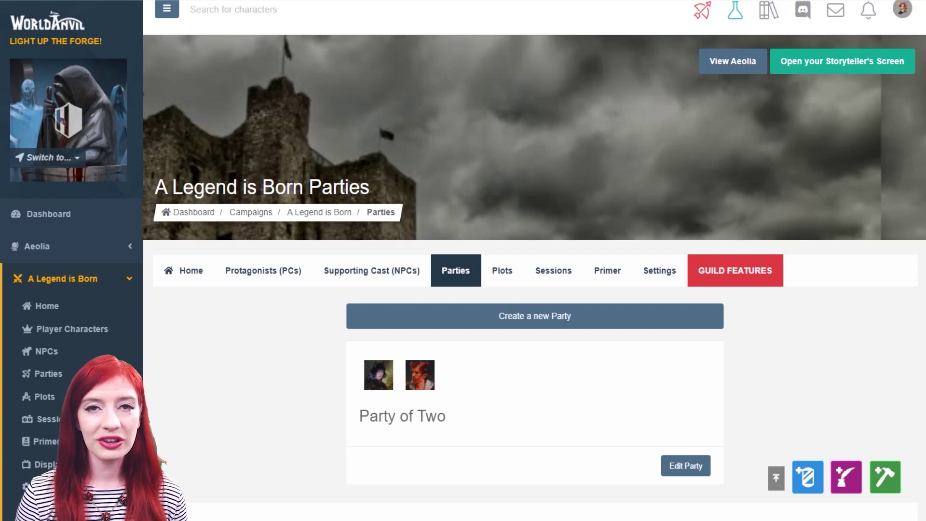
{"action": "left_click", "coordinate": [572, 328]}
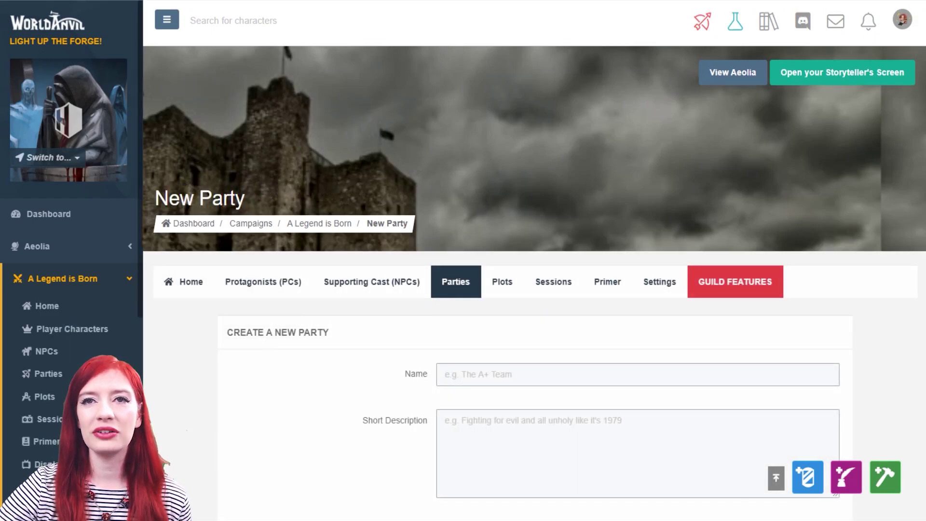
{"action": "scroll", "coordinate": [651, 77], "scroll_direction": "down", "scroll_amount": 4}
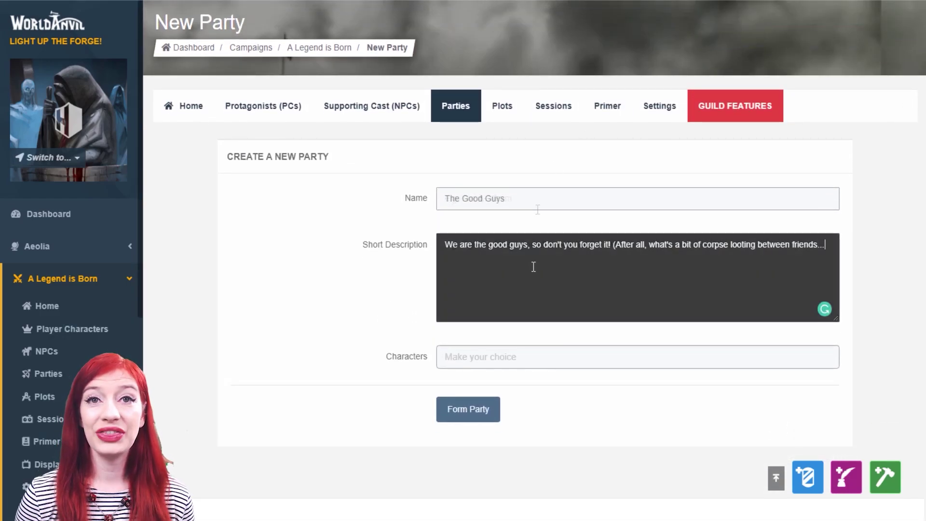
{"action": "left_click", "coordinate": [355, 335]}
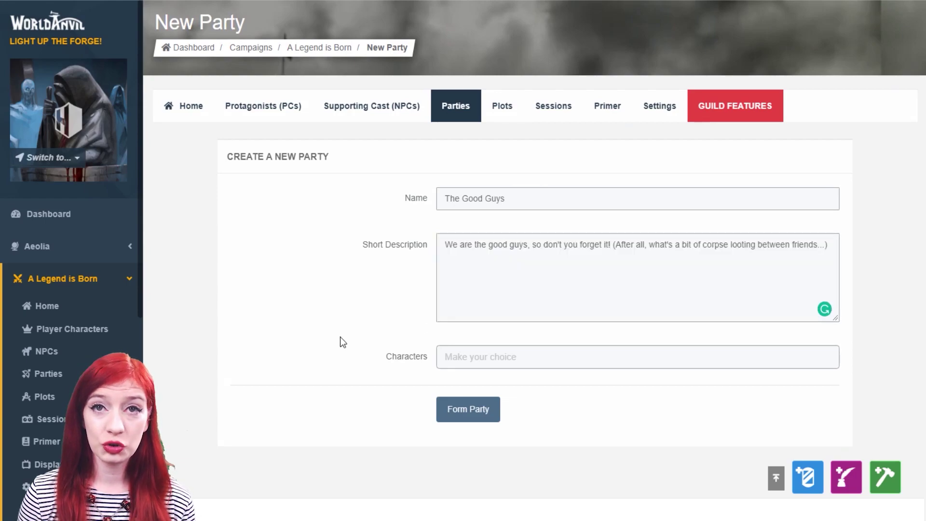
Add Pria, Will and Leander as party members and form the party.
{"action": "left_click", "coordinate": [500, 357]}
{"action": "left_click", "coordinate": [471, 398]}
{"action": "left_click", "coordinate": [492, 358]}
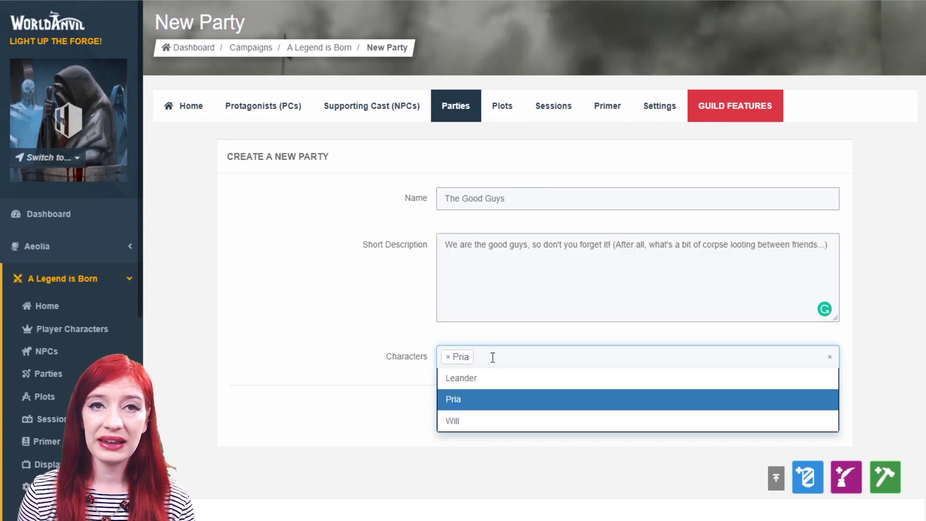
{"action": "left_click", "coordinate": [477, 422]}
{"action": "left_click", "coordinate": [519, 358]}
{"action": "left_click", "coordinate": [460, 377]}
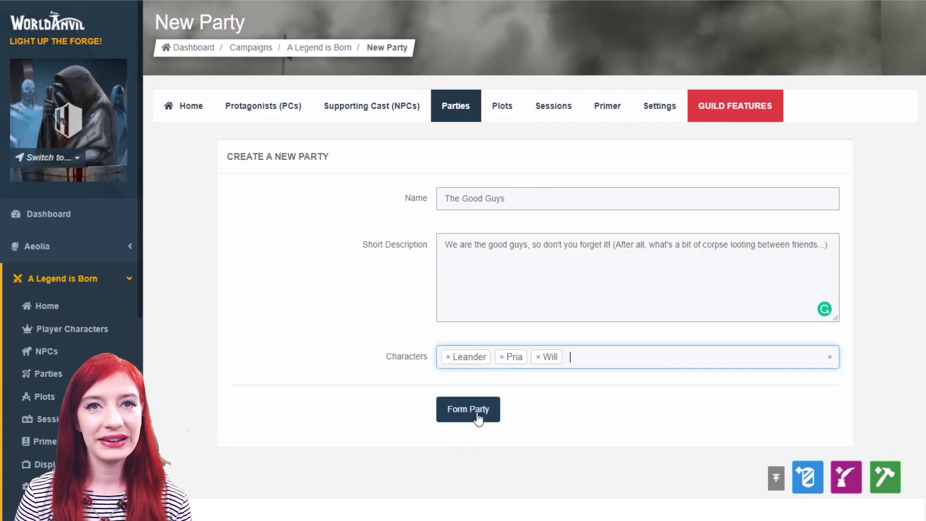
{"action": "left_click", "coordinate": [479, 418]}
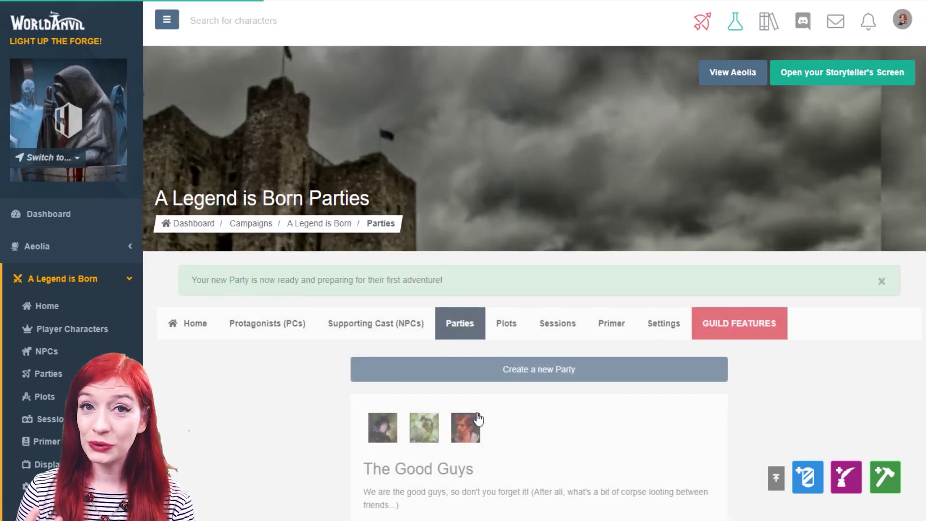
{"action": "scroll", "coordinate": [534, 290], "scroll_direction": "down", "scroll_amount": 5}
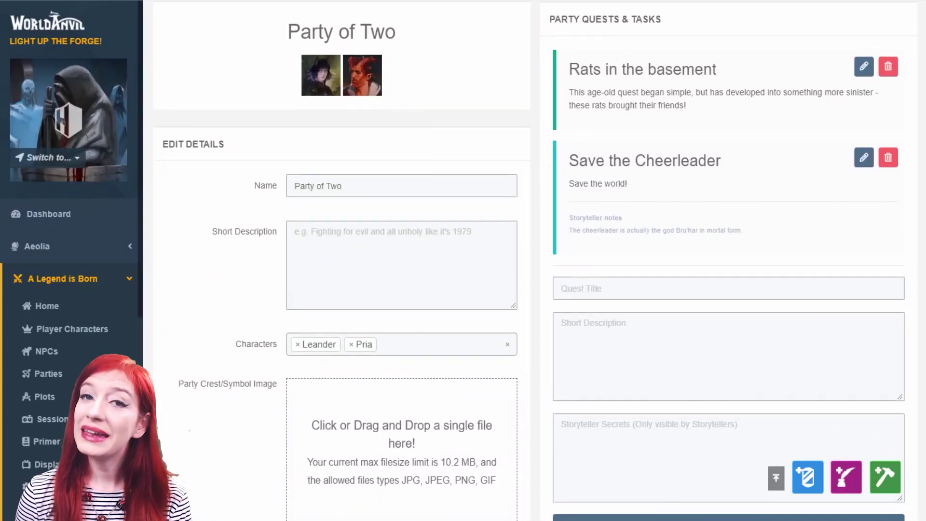
Add the Satan's Horde quest to Party of Two and open it for editing.
{"action": "scroll", "coordinate": [600, 93], "scroll_direction": "down", "scroll_amount": 1}
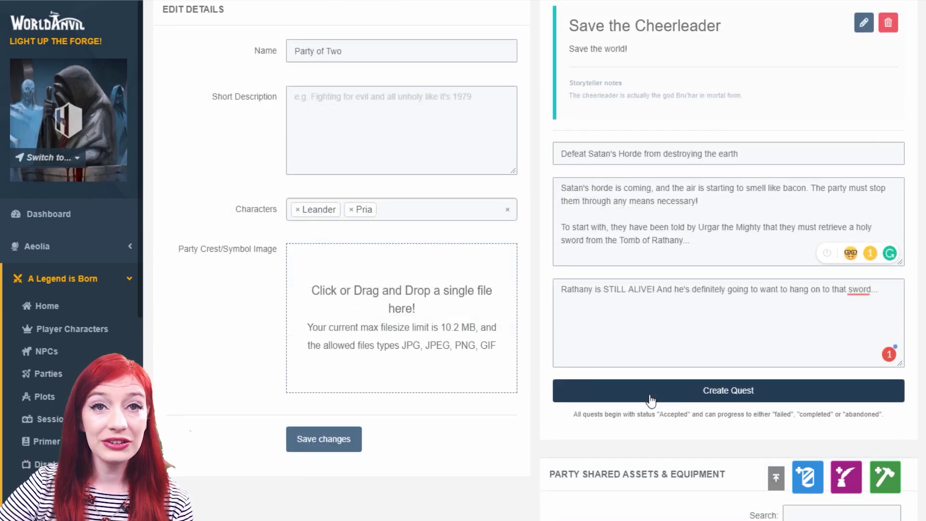
{"action": "left_click", "coordinate": [651, 400]}
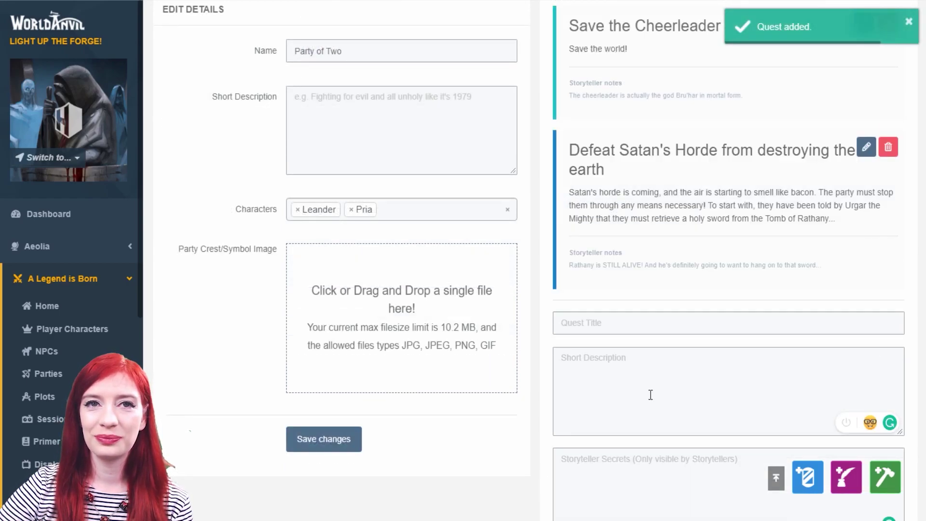
{"action": "left_click", "coordinate": [866, 148]}
{"action": "scroll", "coordinate": [865, 155], "scroll_direction": "down", "scroll_amount": 5}
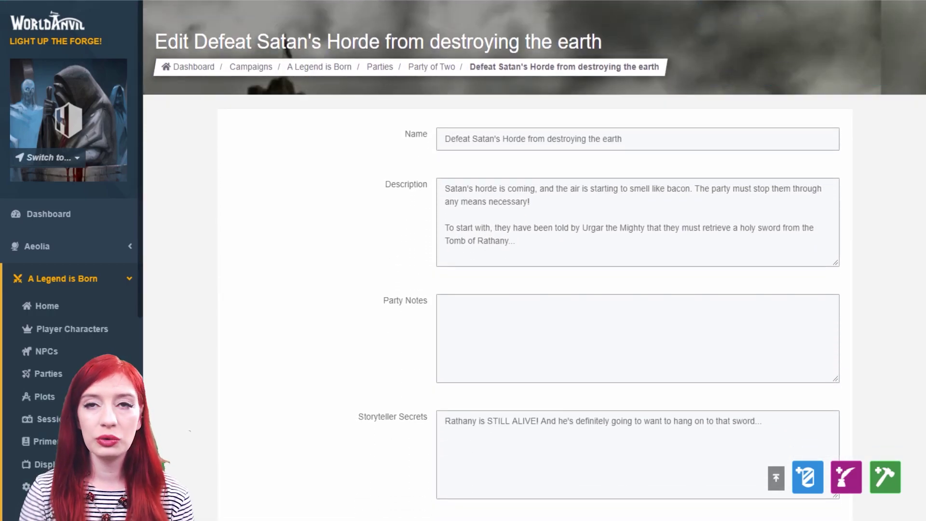
{"action": "scroll", "coordinate": [572, 261], "scroll_direction": "down", "scroll_amount": 4}
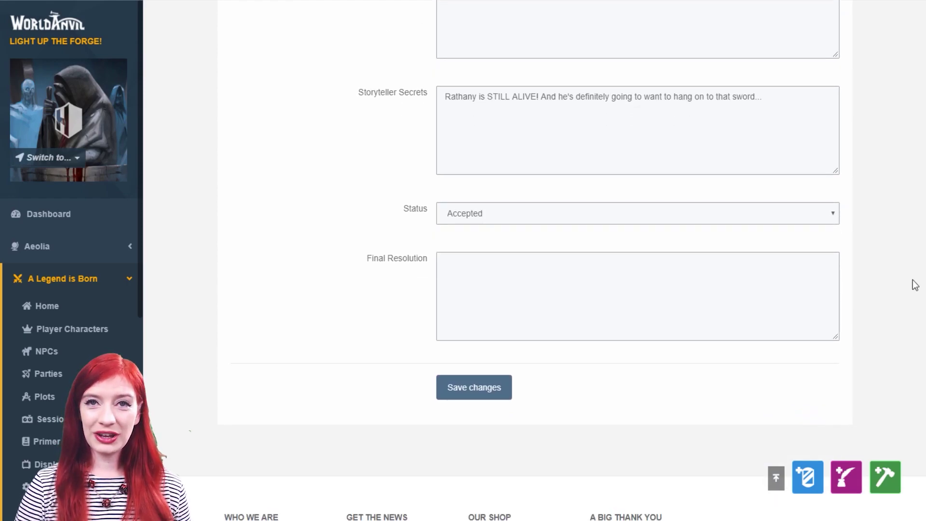
Cycle the quest status through Active, Completed and Failed, ending on Abandoned.
{"action": "left_click", "coordinate": [821, 218]}
{"action": "left_click", "coordinate": [817, 246]}
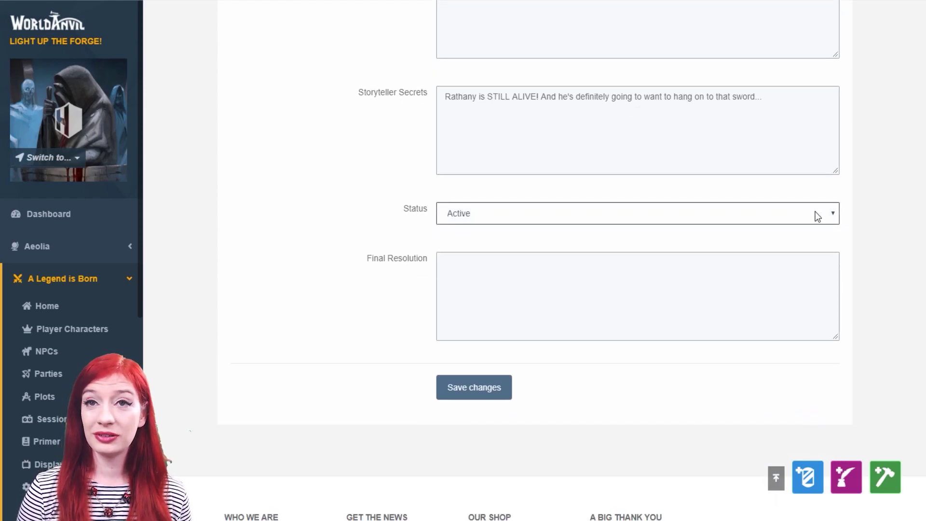
{"action": "left_click", "coordinate": [816, 212]}
{"action": "left_click", "coordinate": [816, 256]}
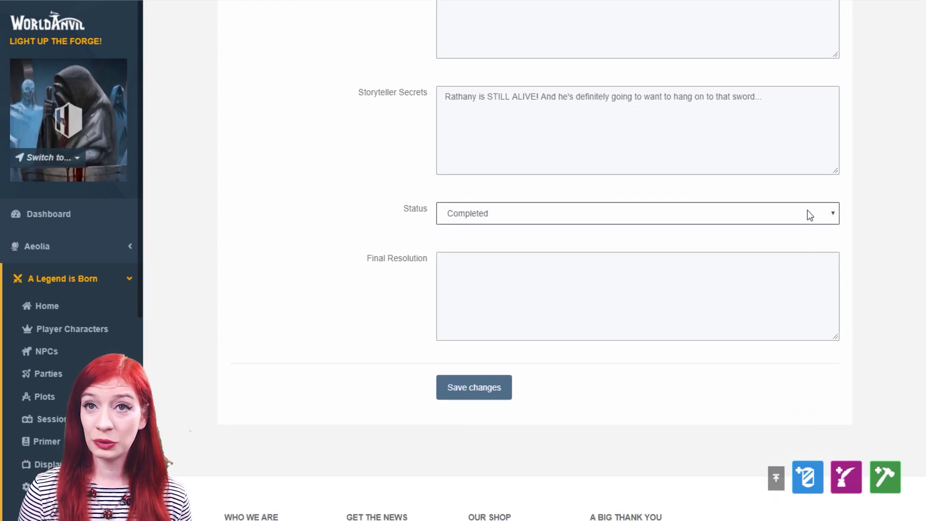
{"action": "left_click", "coordinate": [803, 264]}
{"action": "left_click", "coordinate": [796, 275]}
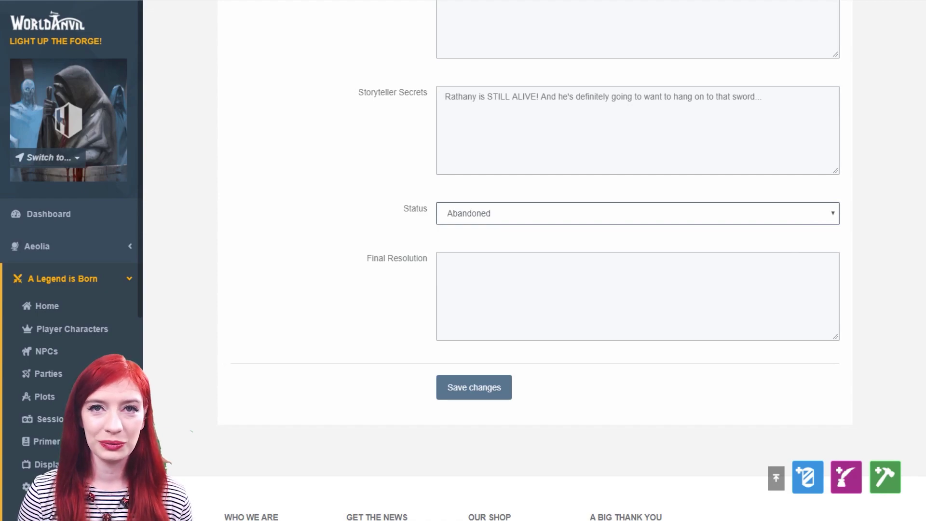
Write the final resolution 'VICTORY! The Horde were defeated, and Peace on Earth reigns!'.
{"action": "scroll", "coordinate": [624, 242], "scroll_direction": "down", "scroll_amount": 1}
{"action": "left_click", "coordinate": [609, 237]}
{"action": "type", "text": "VICTORY! The Horde were defeated, and Peace on Earth reigns! Anyone fancy a game of ten"}
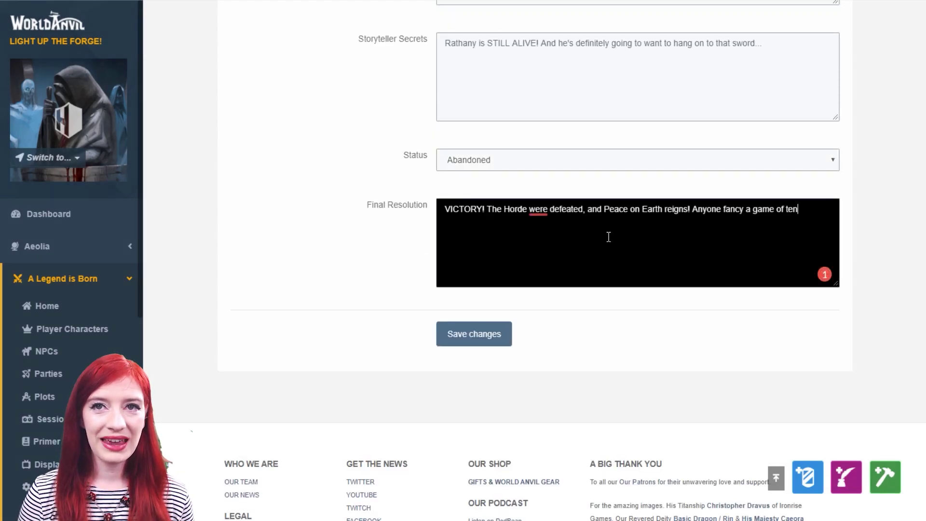
{"action": "type", "text": "nis?"}
{"action": "left_click", "coordinate": [695, 346]}
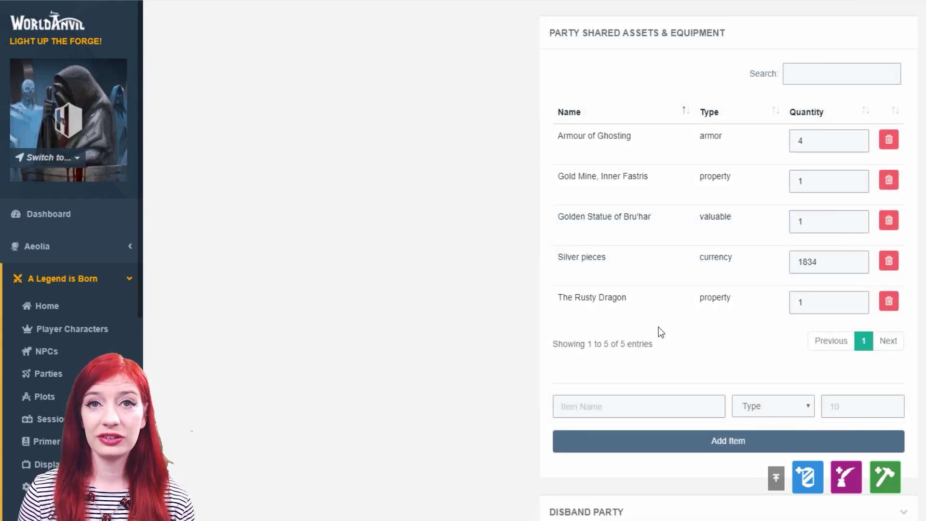
Add Rathany's Holy Sword +5 as a Weapon to shared assets, then expand and collapse Disband Party.
{"action": "left_click", "coordinate": [576, 401]}
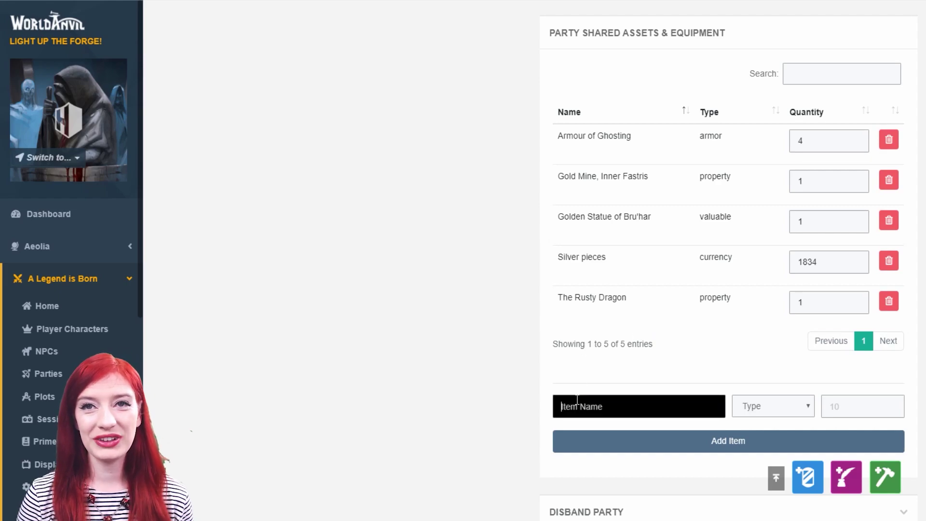
{"action": "type", "text": "Rathany's Holy Sword +5"}
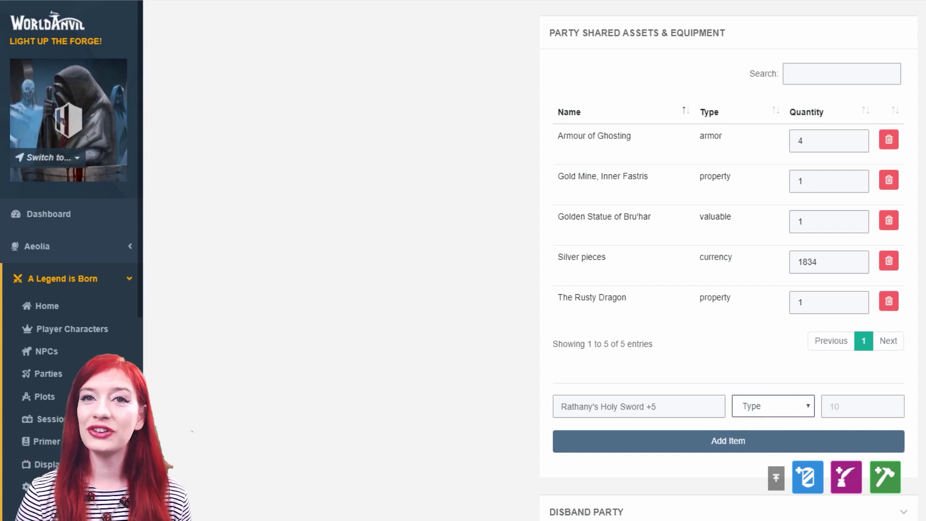
{"action": "type", "text": "w"}
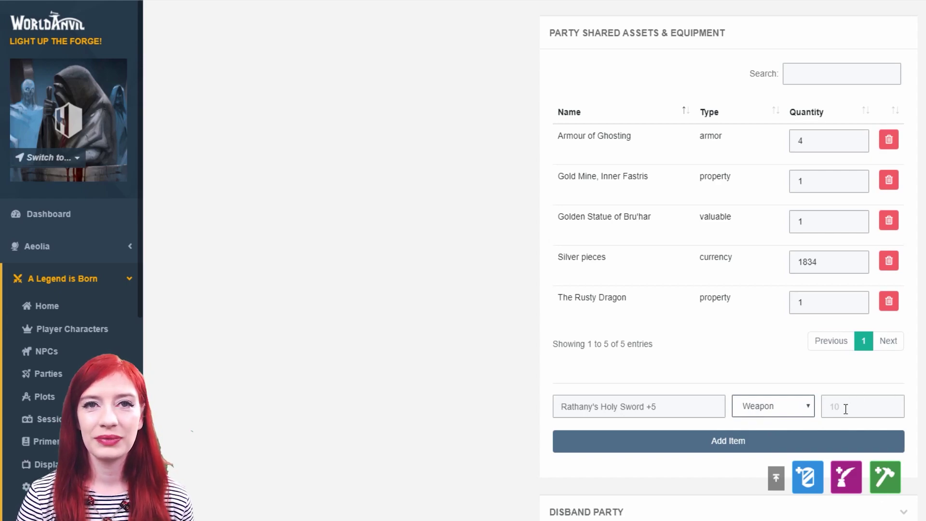
{"action": "left_click", "coordinate": [747, 441]}
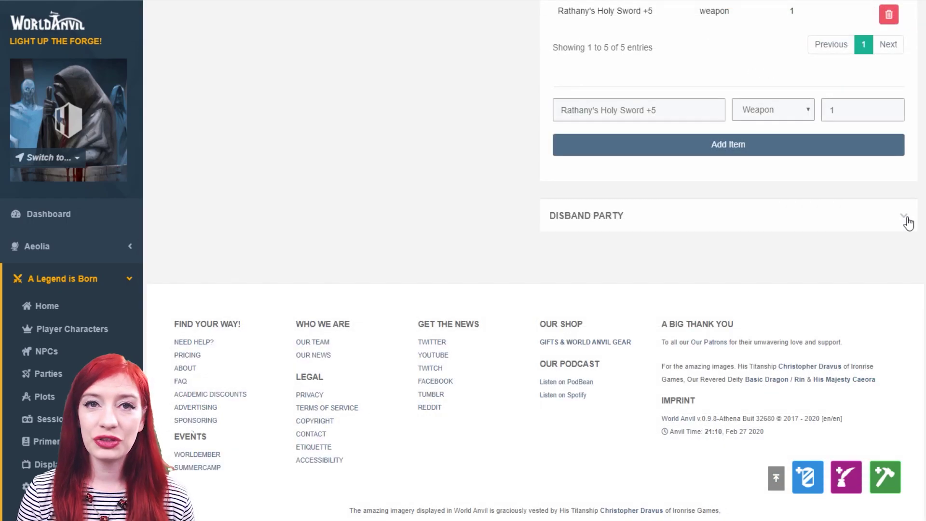
{"action": "left_click", "coordinate": [906, 220]}
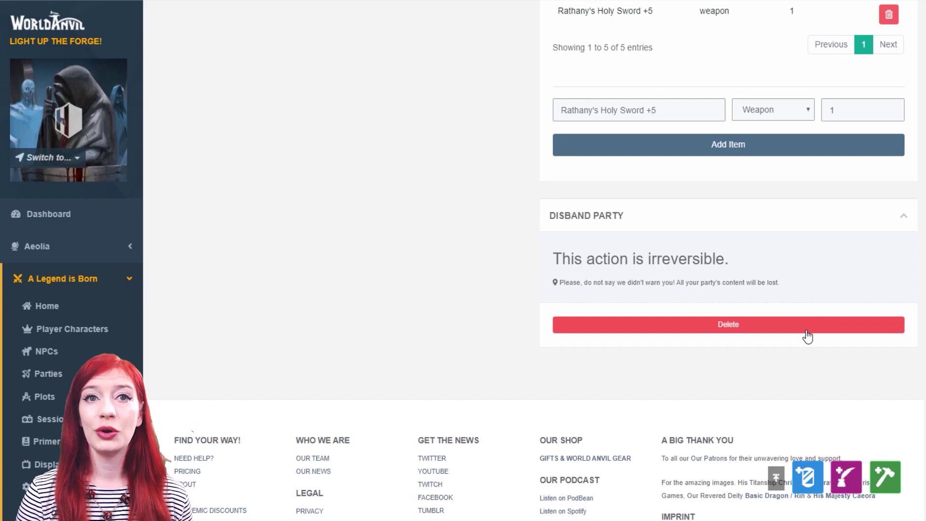
{"action": "left_click", "coordinate": [904, 220]}
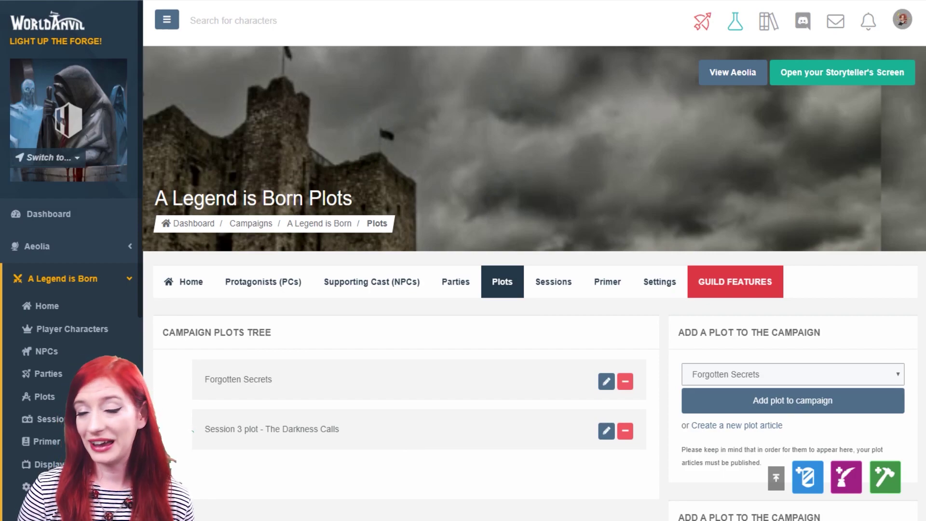
From Aeolia's Create options, go to the Session 3 plot - The Darkness Calls article.
{"action": "left_click", "coordinate": [67, 249]}
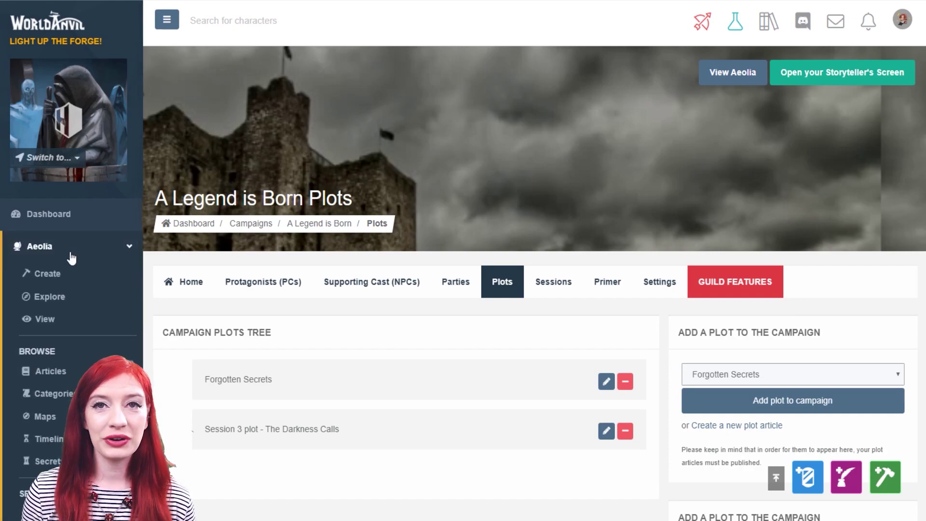
{"action": "left_click", "coordinate": [62, 283]}
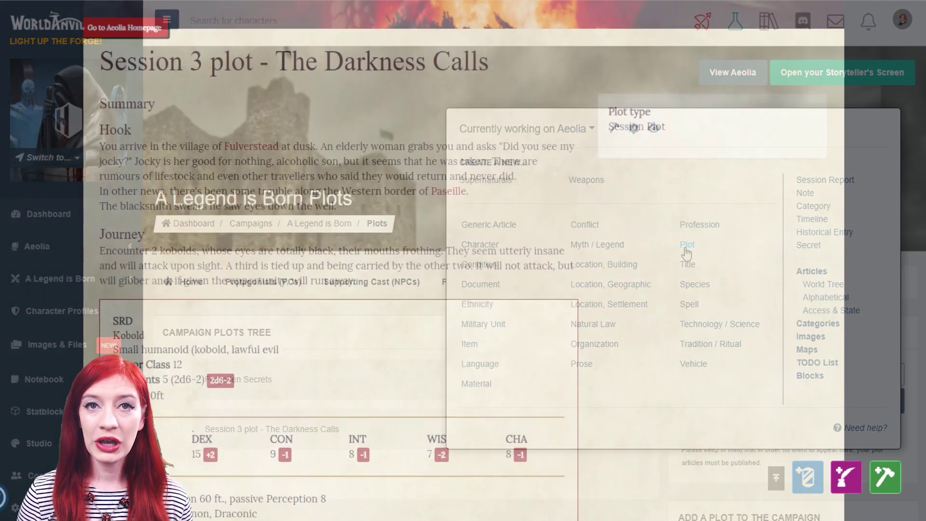
{"action": "scroll", "coordinate": [463, 260], "scroll_direction": "down", "scroll_amount": 6}
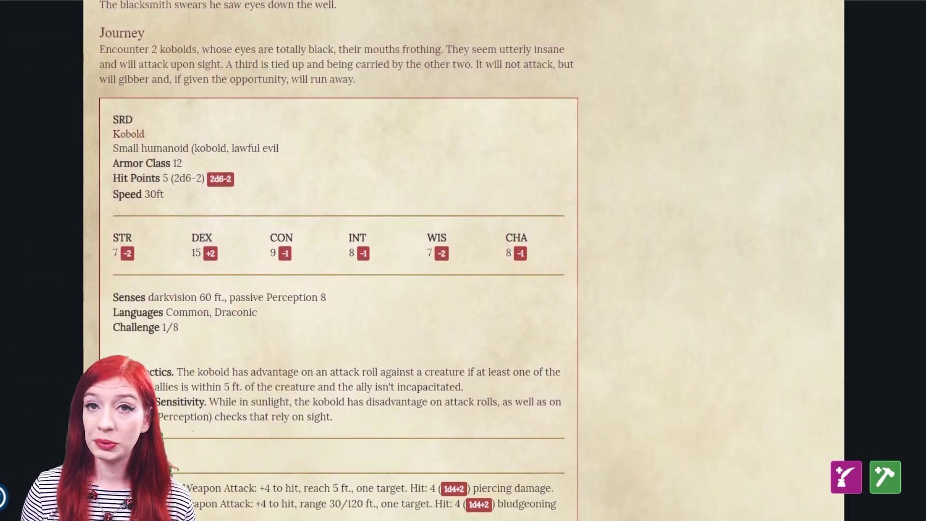
{"action": "scroll", "coordinate": [463, 260], "scroll_direction": "down", "scroll_amount": 6}
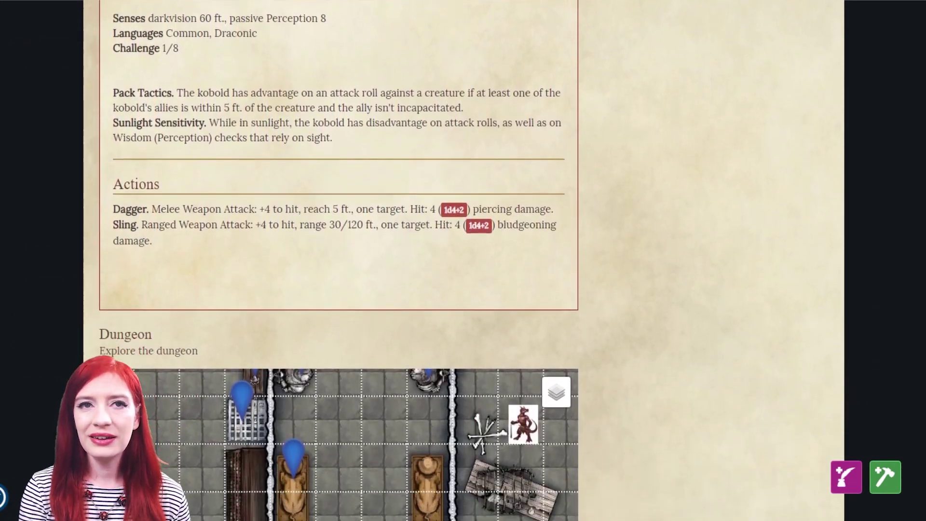
{"action": "scroll", "coordinate": [297, 367], "scroll_direction": "down", "scroll_amount": 5}
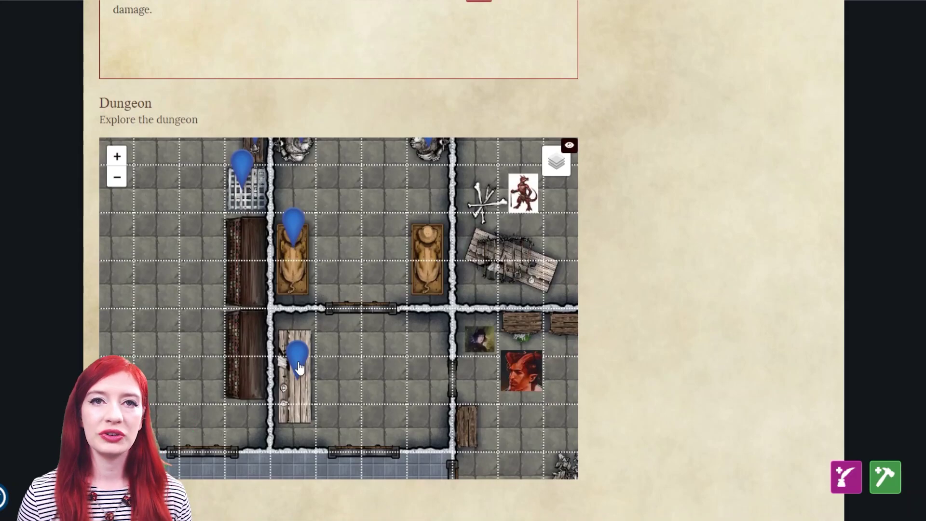
Review the Table Display and King Lion Statues markers on the dungeon map.
{"action": "left_click", "coordinate": [297, 362]}
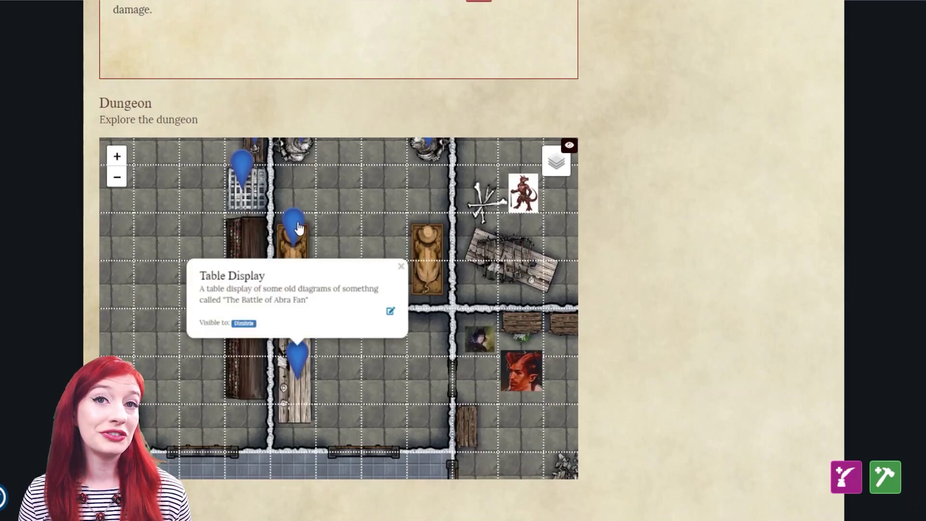
{"action": "left_click", "coordinate": [297, 227]}
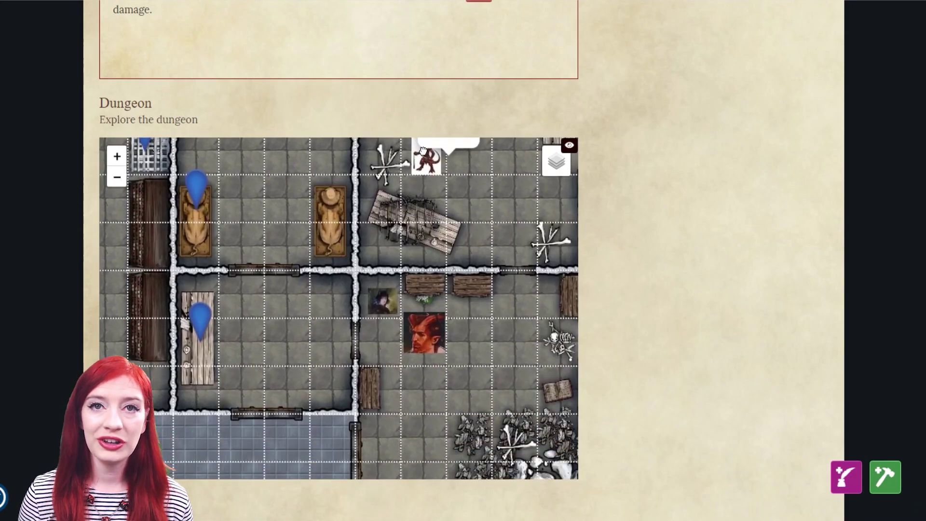
{"action": "scroll", "coordinate": [423, 151], "scroll_direction": "down", "scroll_amount": 10}
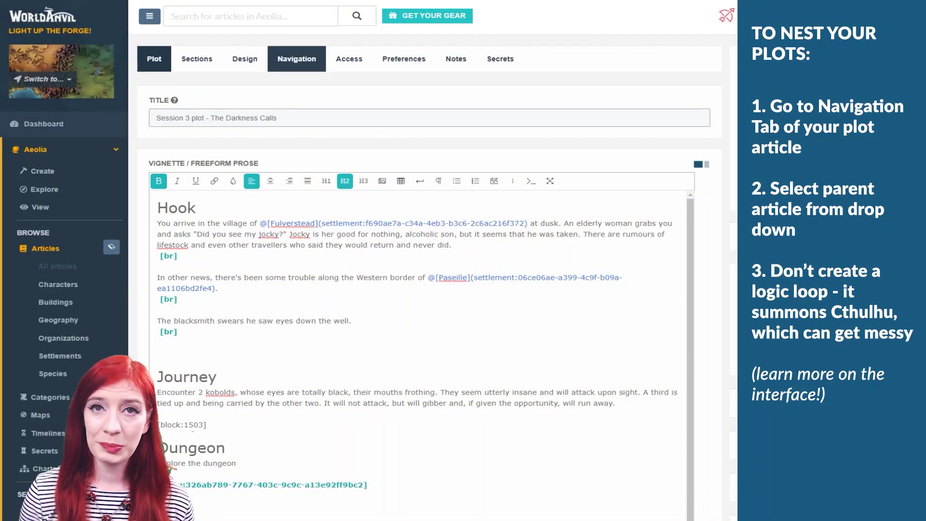
Set THE MASTER Campaign plot as the plot article's parent article in its Navigation settings.
{"action": "left_click", "coordinate": [302, 65]}
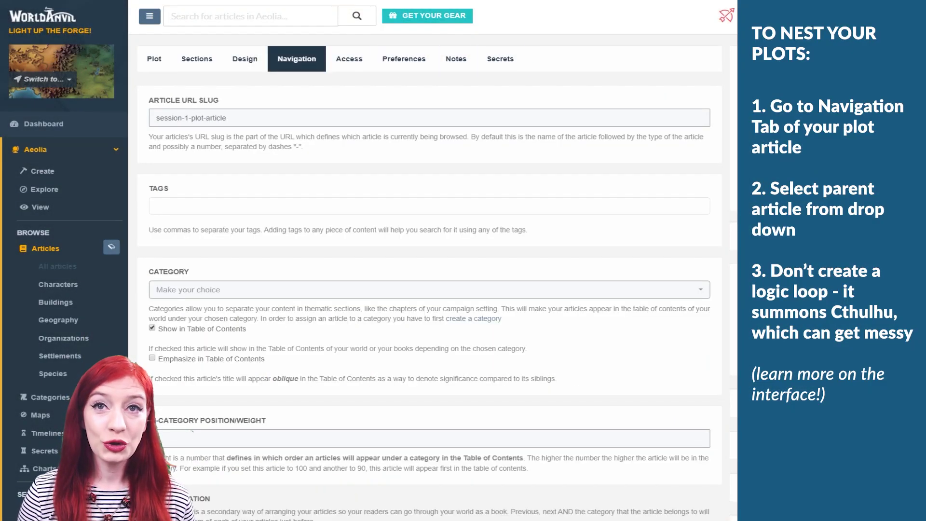
{"action": "scroll", "coordinate": [357, 123], "scroll_direction": "down", "scroll_amount": 10}
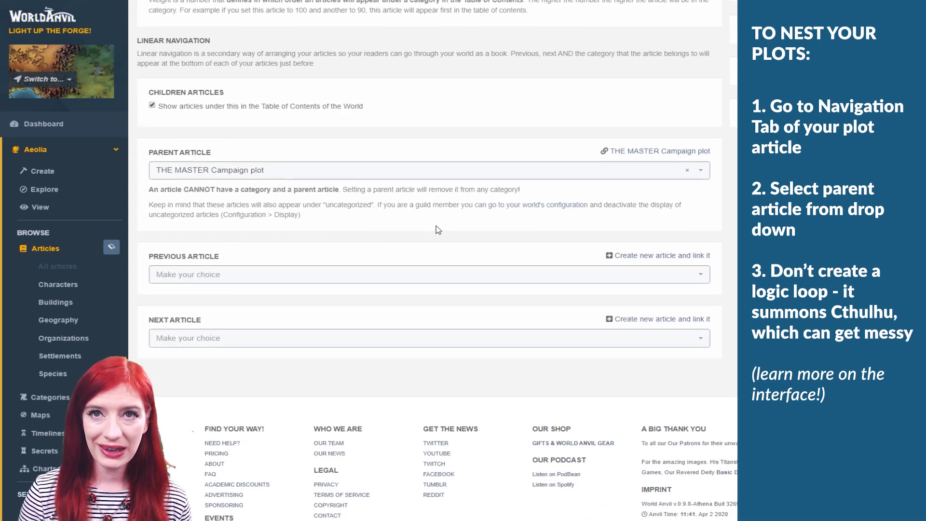
{"action": "left_click", "coordinate": [688, 170]}
{"action": "type", "text": "plot"}
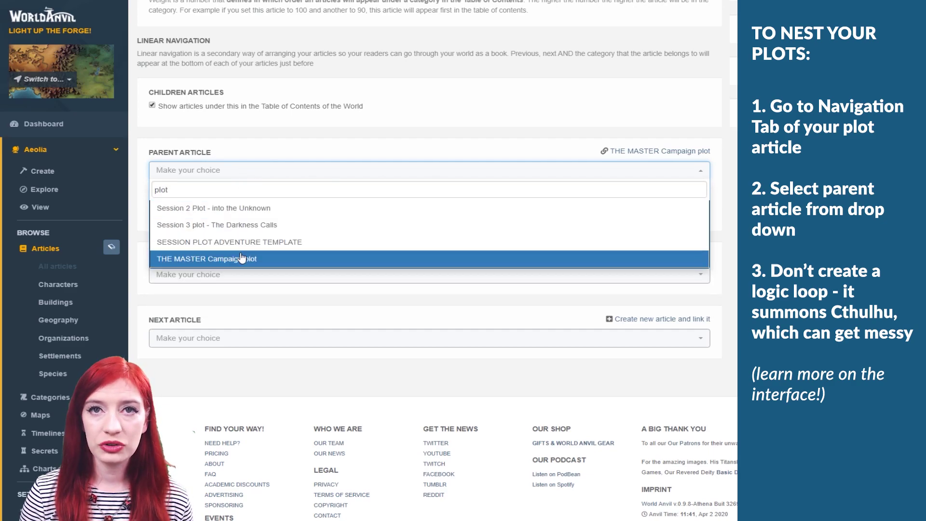
{"action": "left_click", "coordinate": [243, 259]}
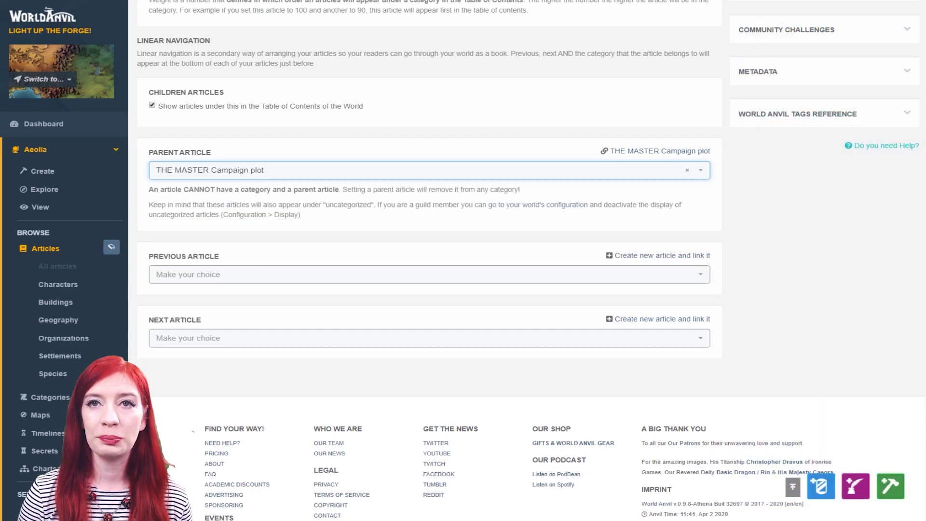
{"action": "scroll", "coordinate": [922, 51], "scroll_direction": "up", "scroll_amount": 9}
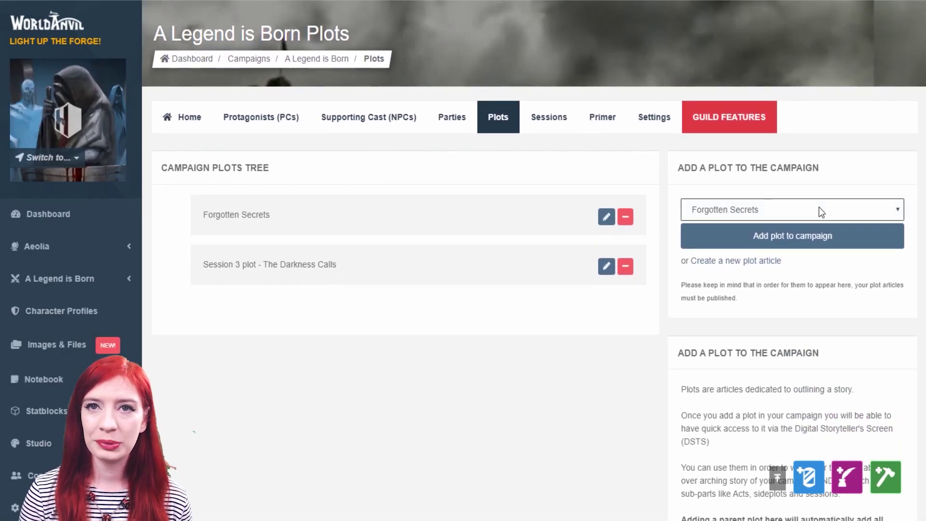
Add THE MASTER Campaign plot to the campaign's plots tree.
{"action": "key", "text": "Down"}
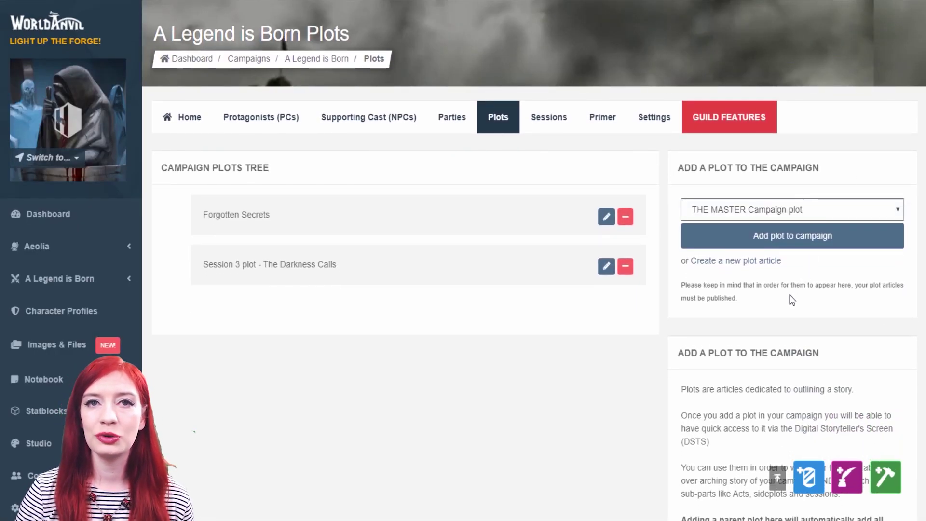
{"action": "left_click", "coordinate": [791, 248]}
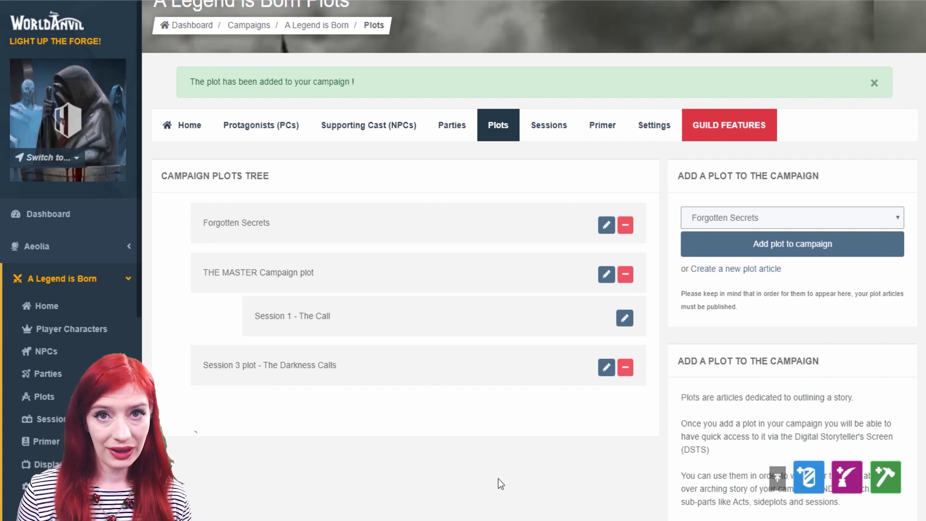
{"action": "scroll", "coordinate": [615, 448], "scroll_direction": "down", "scroll_amount": 5}
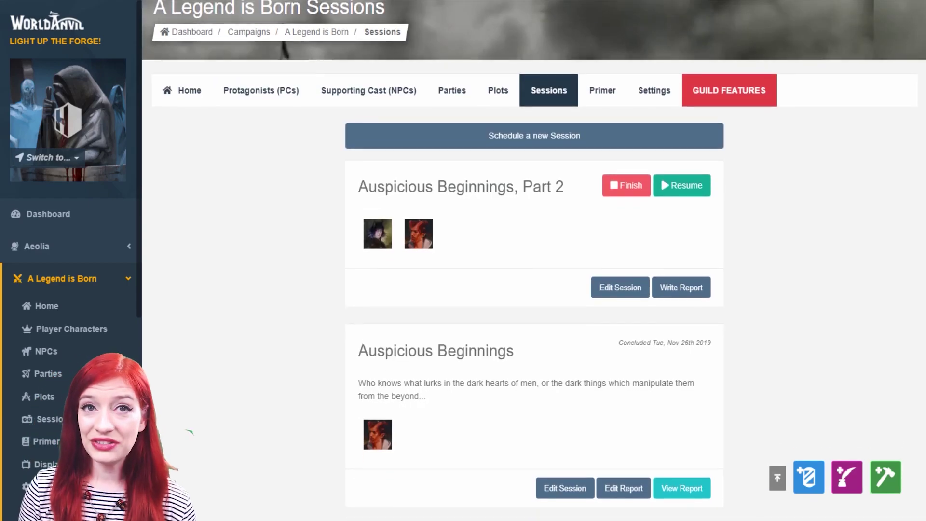
After checking the Auspicious Beginnings report, start a new session dated Mar 3 2020 at 17:00.
{"action": "scroll", "coordinate": [534, 261], "scroll_direction": "down", "scroll_amount": 2}
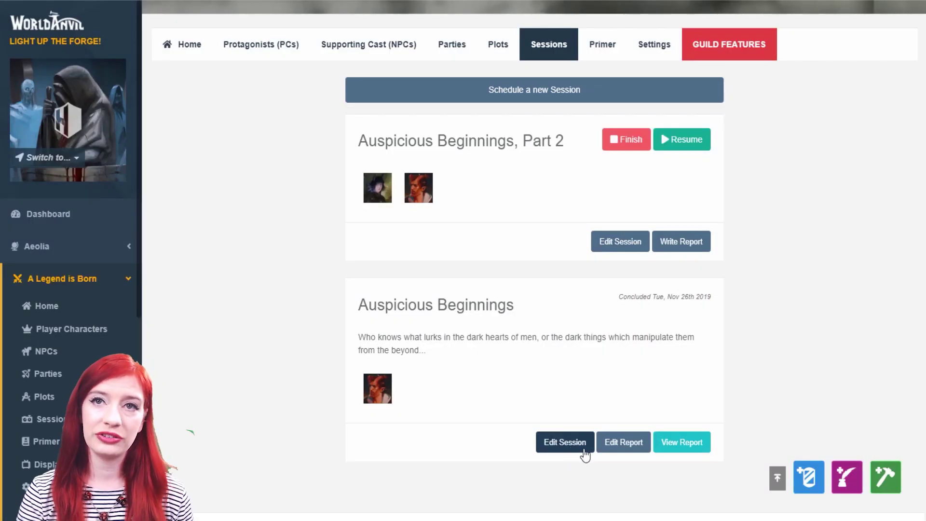
{"action": "left_click", "coordinate": [681, 443]}
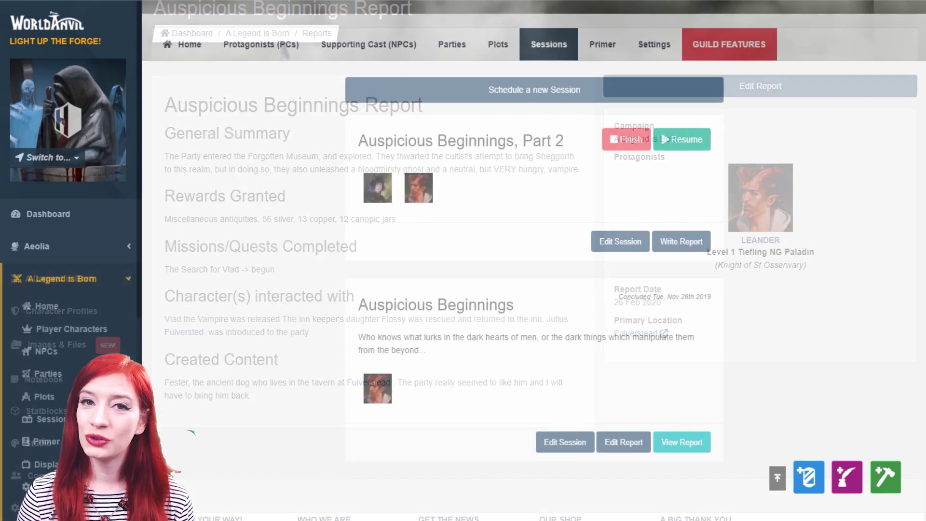
{"action": "left_click", "coordinate": [572, 92]}
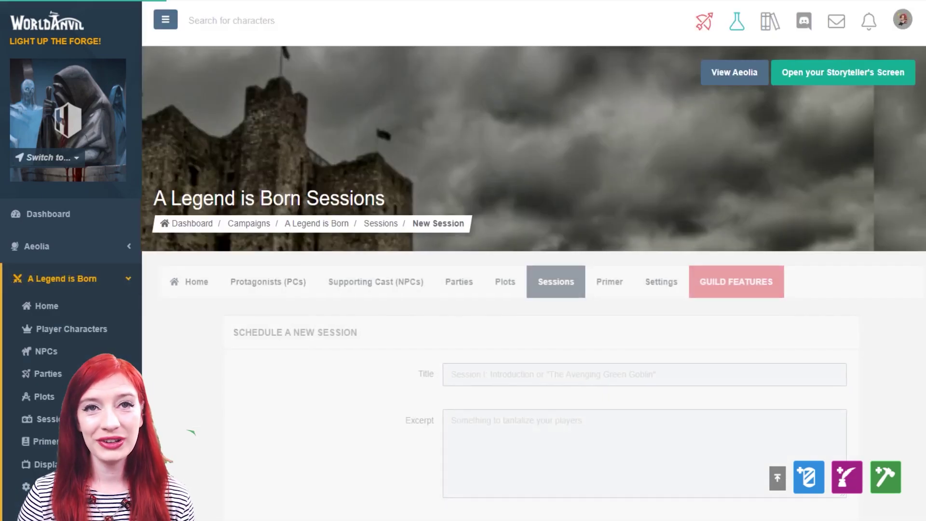
{"action": "scroll", "coordinate": [530, 289], "scroll_direction": "down", "scroll_amount": 5}
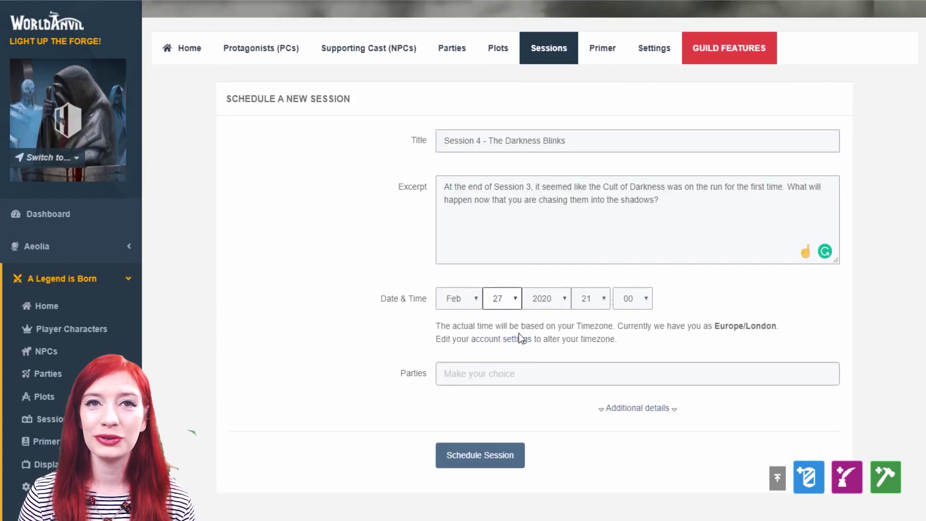
{"action": "key", "text": "3"}
{"action": "left_click", "coordinate": [474, 301]}
{"action": "key", "text": "m"}
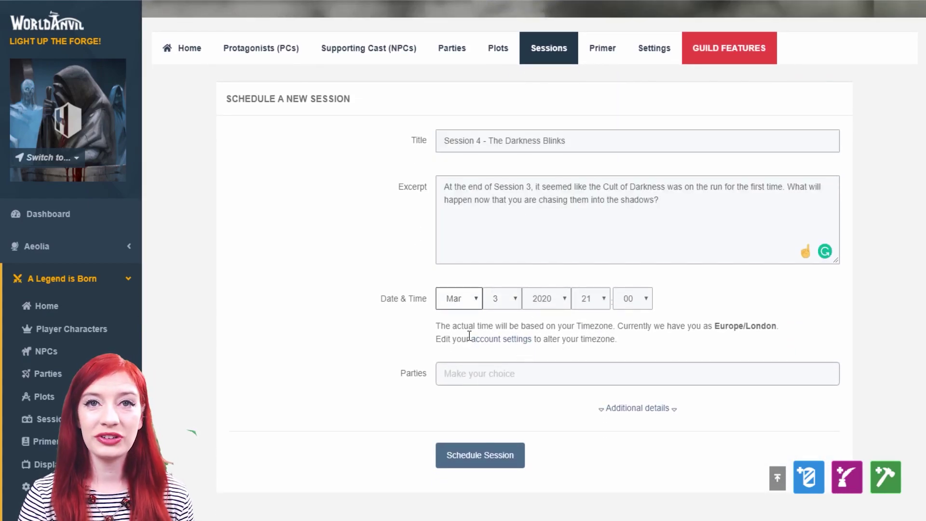
{"action": "left_click", "coordinate": [602, 299]}
{"action": "type", "text": "17"}
{"action": "left_click", "coordinate": [751, 297]}
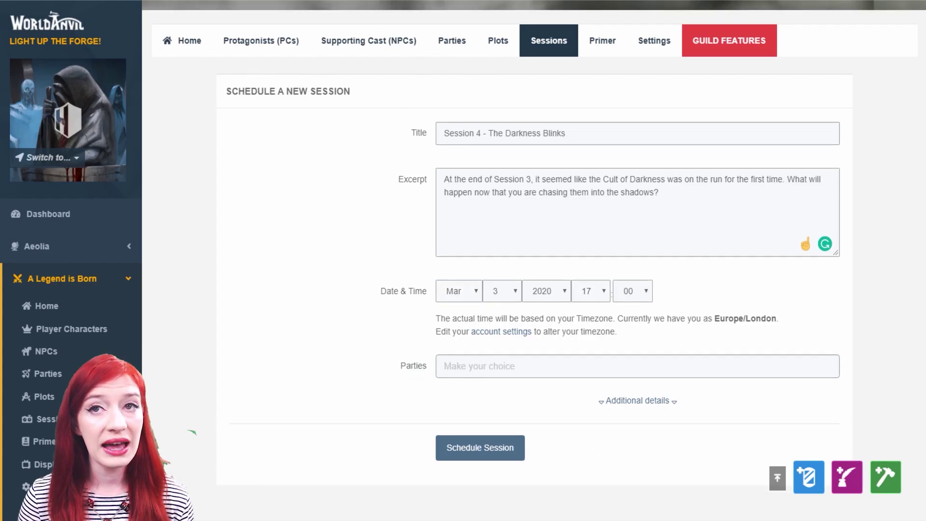
{"action": "scroll", "coordinate": [922, 205], "scroll_direction": "down", "scroll_amount": 1}
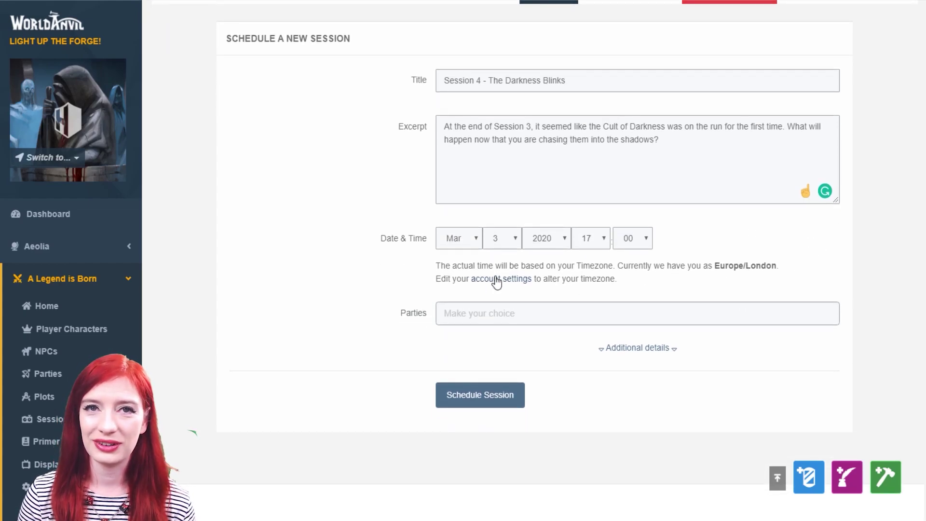
Assign The Good Guys as the session's party and schedule the session.
{"action": "left_click", "coordinate": [476, 313]}
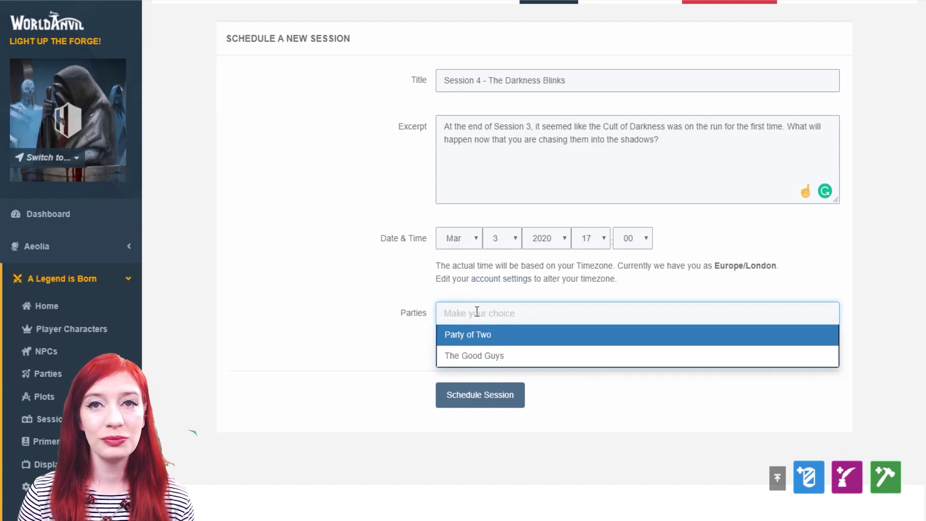
{"action": "left_click", "coordinate": [476, 357]}
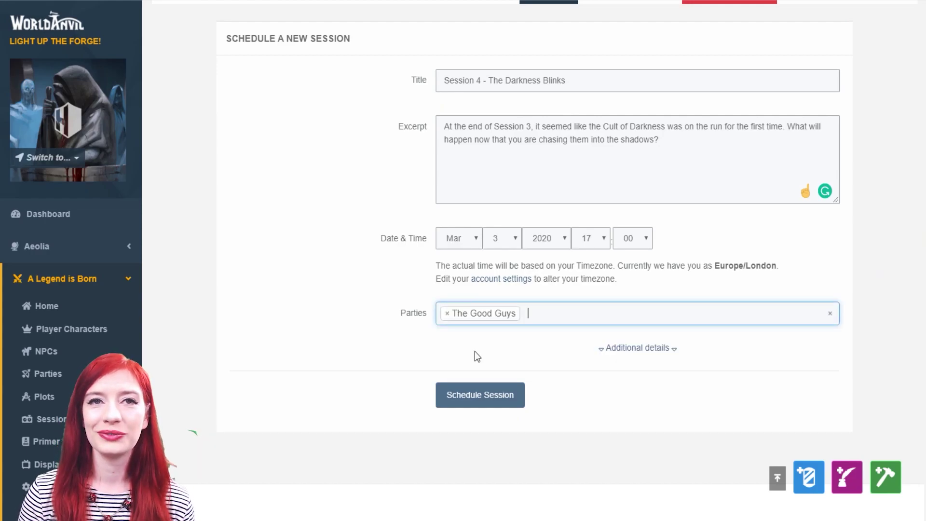
{"action": "left_click", "coordinate": [479, 403]}
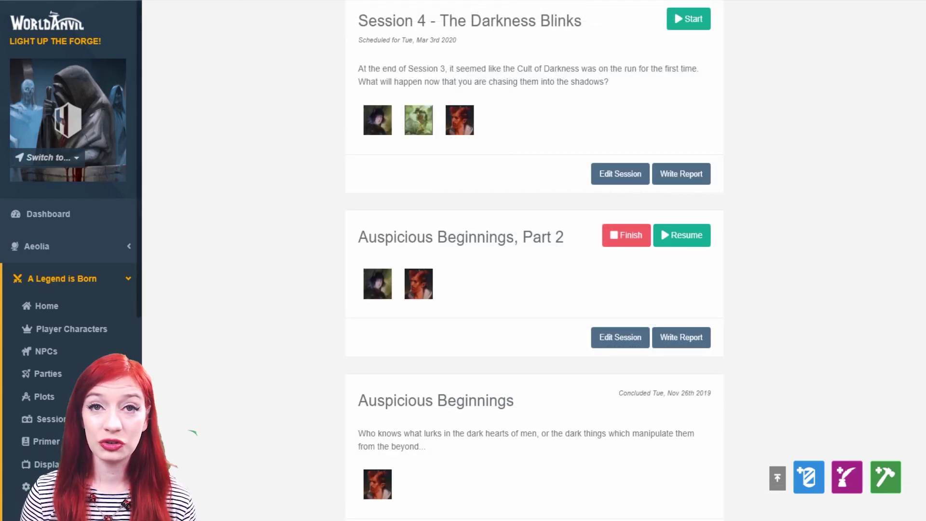
Edit Session 4, begin the player invitation 'Hope you g', and start a session report.
{"action": "left_click", "coordinate": [624, 179]}
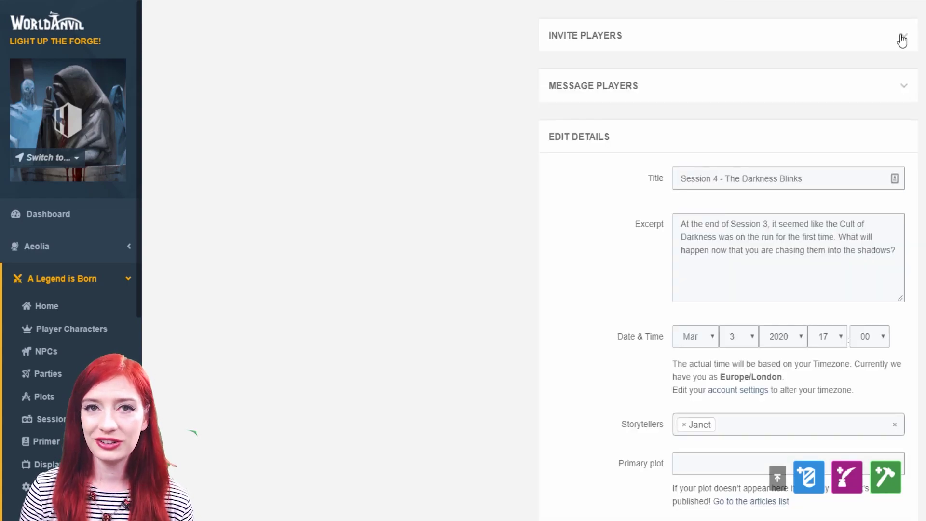
{"action": "left_click", "coordinate": [900, 36]}
{"action": "left_click", "coordinate": [790, 182]}
{"action": "type", "text": "Hope you g"}
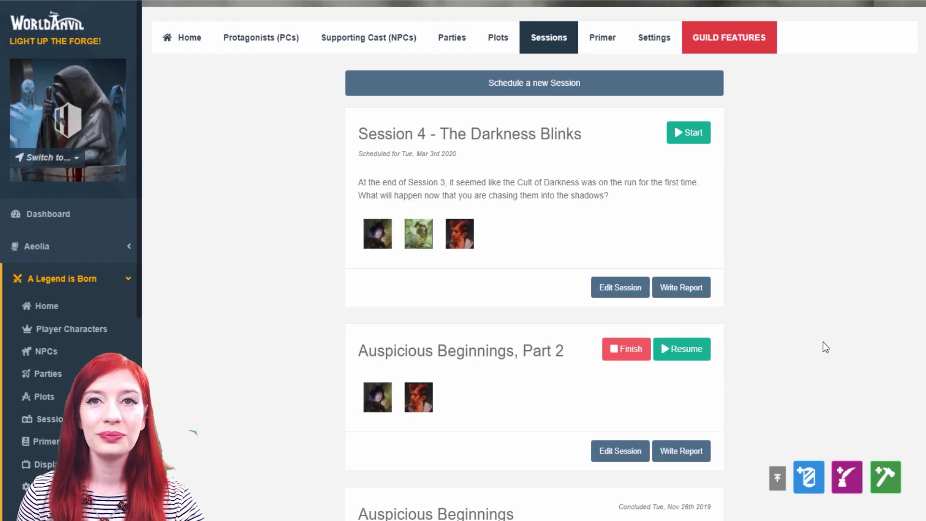
{"action": "left_click", "coordinate": [673, 454]}
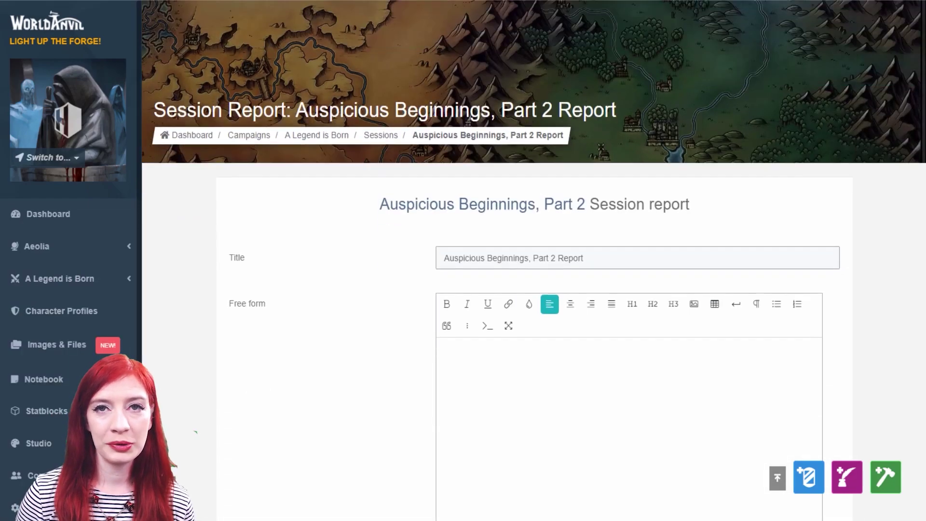
{"action": "scroll", "coordinate": [672, 459], "scroll_direction": "down", "scroll_amount": 5}
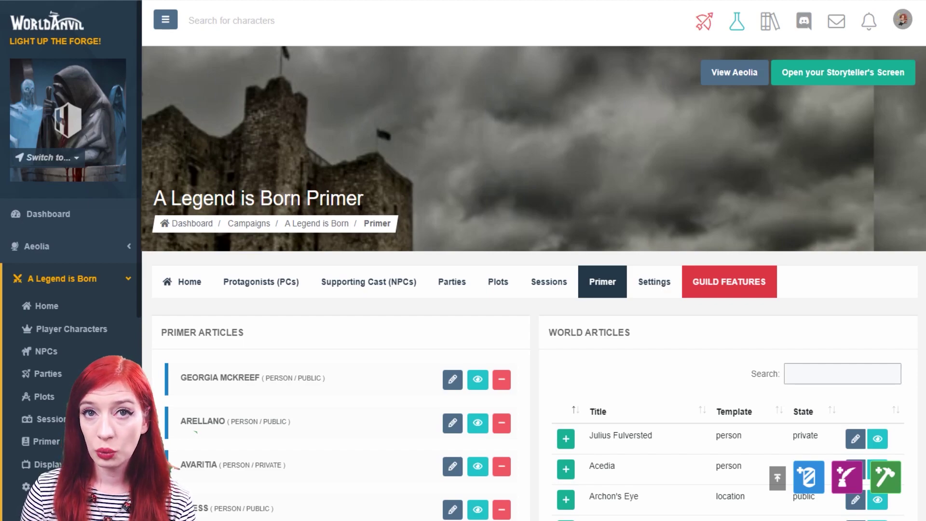
Add Archon's Eye and Beeston to the primer and remove Arellano from it.
{"action": "scroll", "coordinate": [195, 431], "scroll_direction": "down", "scroll_amount": 3}
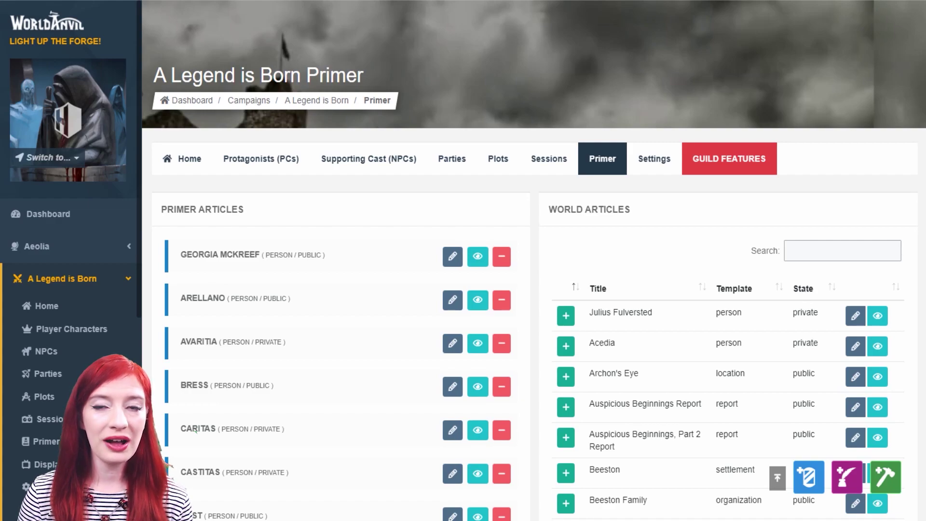
{"action": "left_click", "coordinate": [565, 377]}
{"action": "left_click", "coordinate": [788, 248]}
{"action": "type", "text": "bee"}
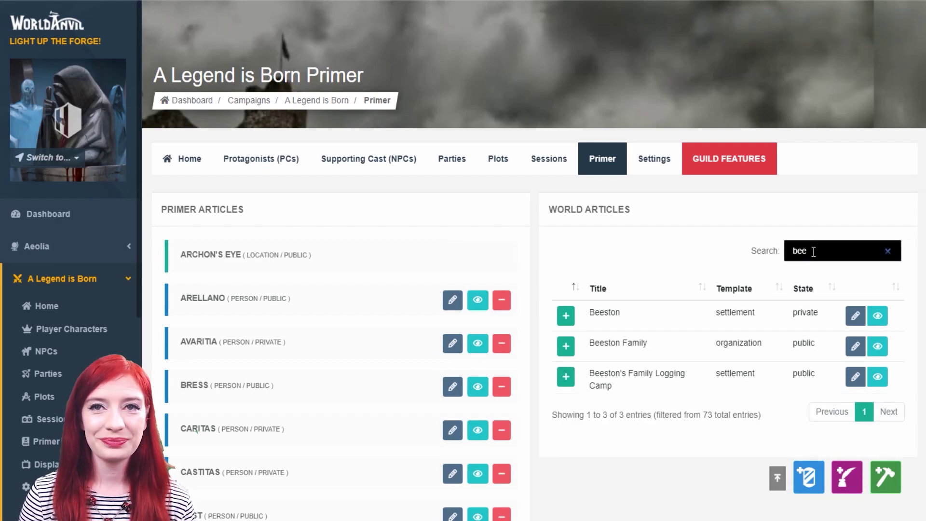
{"action": "left_click", "coordinate": [566, 316]}
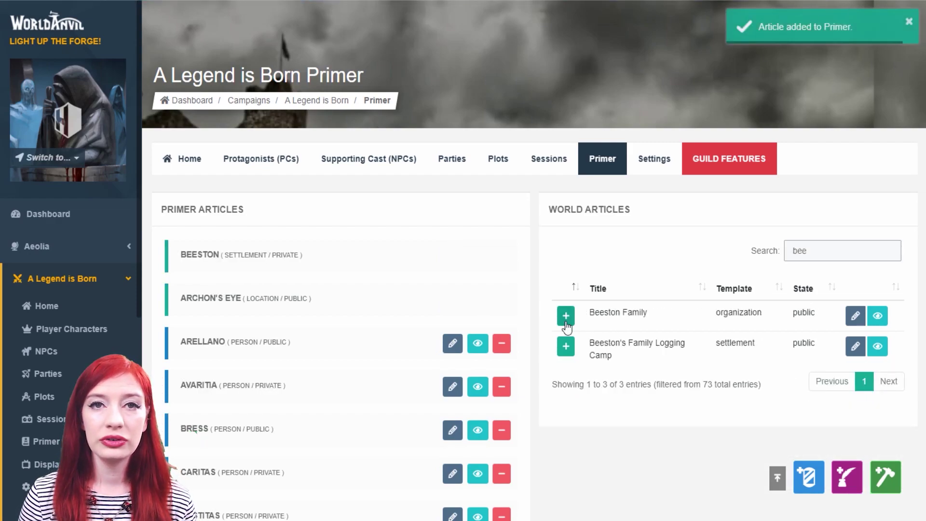
{"action": "left_click", "coordinate": [502, 344]}
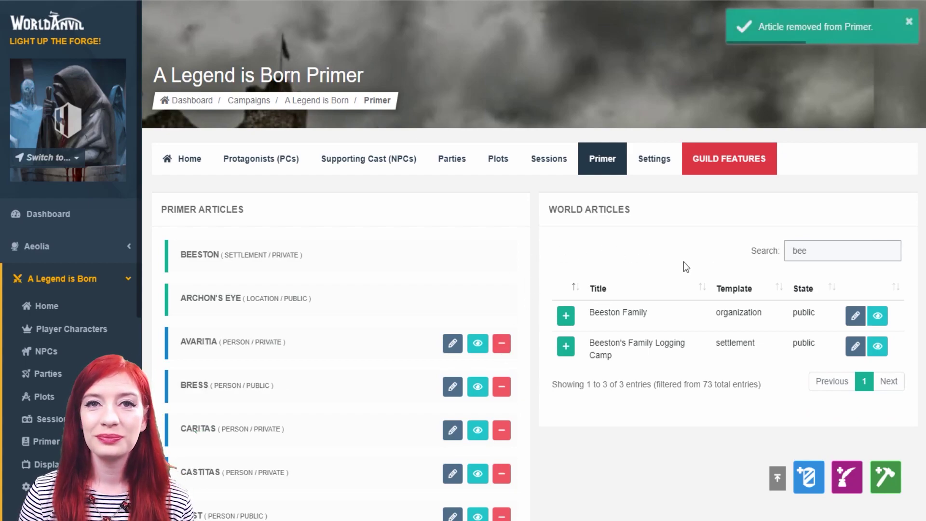
{"action": "left_click", "coordinate": [652, 161]}
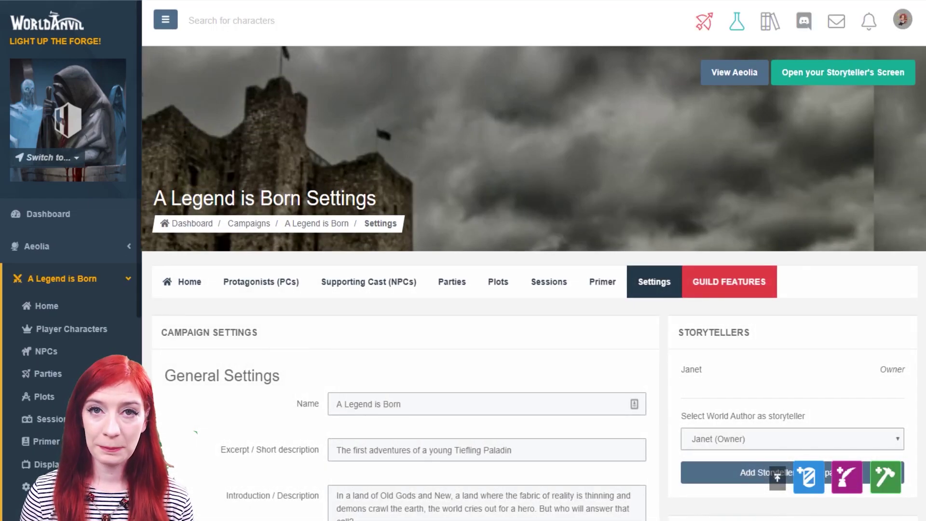
Scroll through the campaign settings, expand the Delete Campaign options, then move to Guild Features.
{"action": "scroll", "coordinate": [535, 261], "scroll_direction": "down", "scroll_amount": 20}
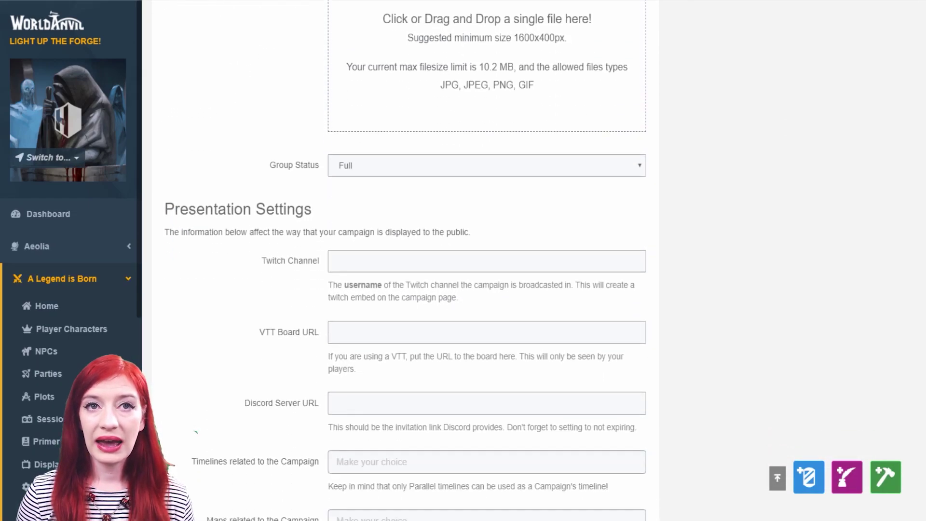
{"action": "scroll", "coordinate": [636, 400], "scroll_direction": "down", "scroll_amount": 2}
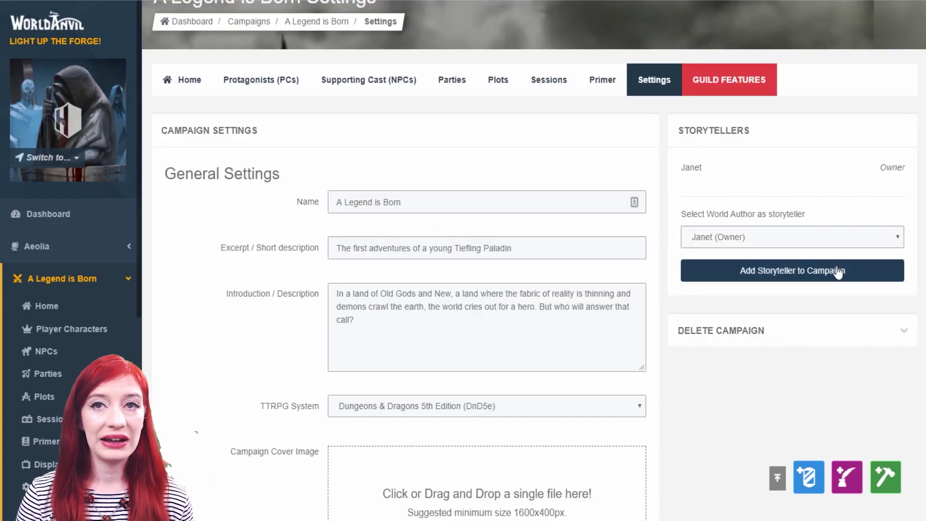
{"action": "left_click", "coordinate": [906, 334]}
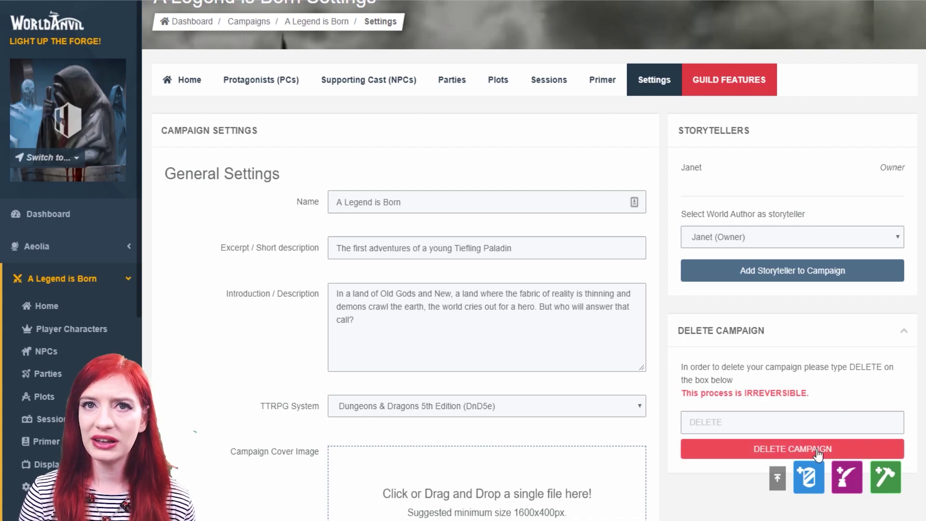
{"action": "scroll", "coordinate": [772, 241], "scroll_direction": "up", "scroll_amount": 2}
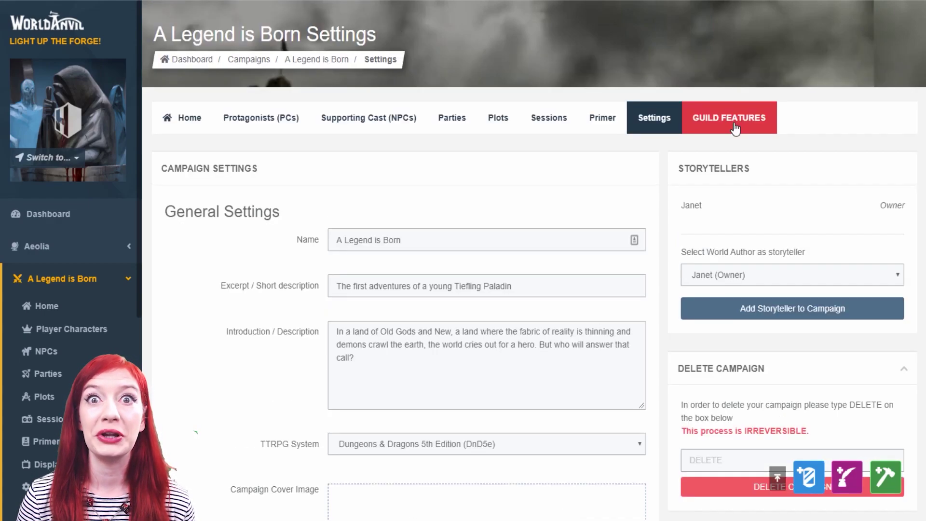
{"action": "left_click", "coordinate": [734, 118]}
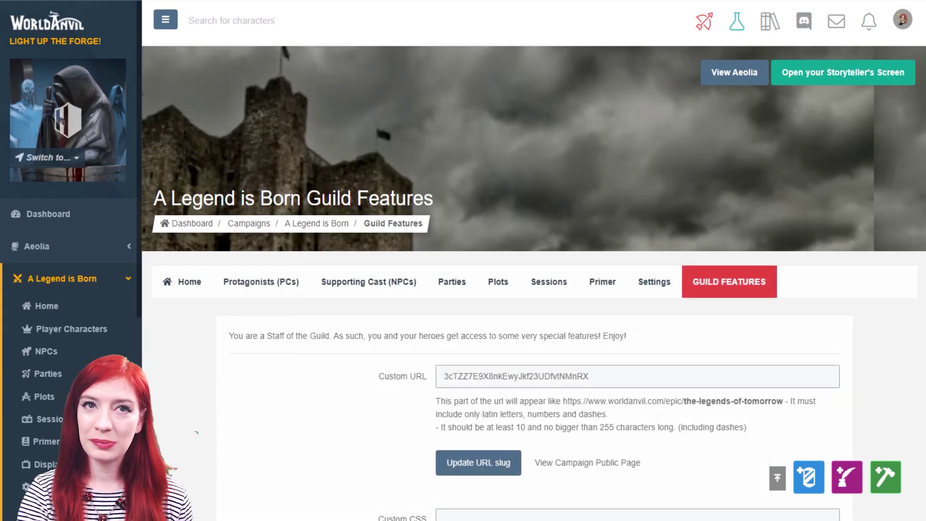
Change the campaign's custom URL slug to the-legends-of-tomorrow and save it.
{"action": "scroll", "coordinate": [533, 265], "scroll_direction": "down", "scroll_amount": 5}
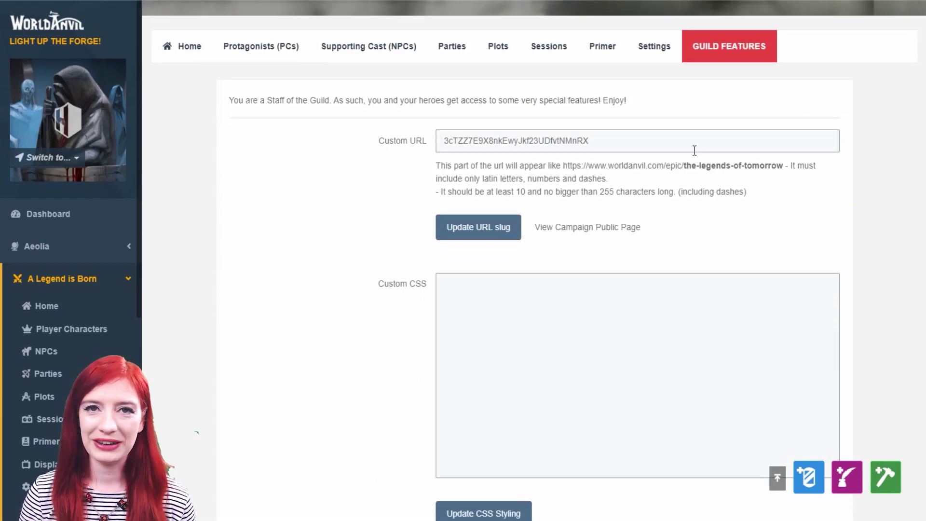
{"action": "left_click_drag", "start_coordinate": [695, 151], "coordinate": [353, 161]}
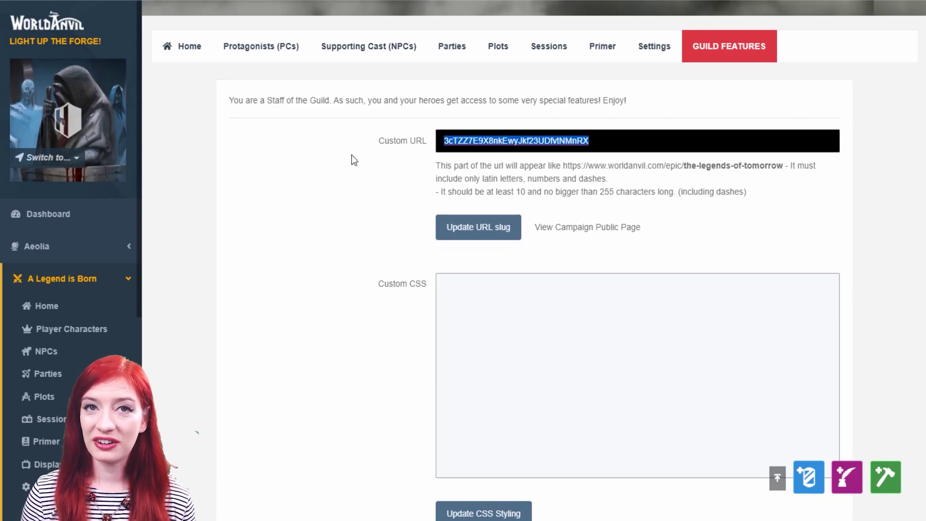
{"action": "type", "text": "the-"}
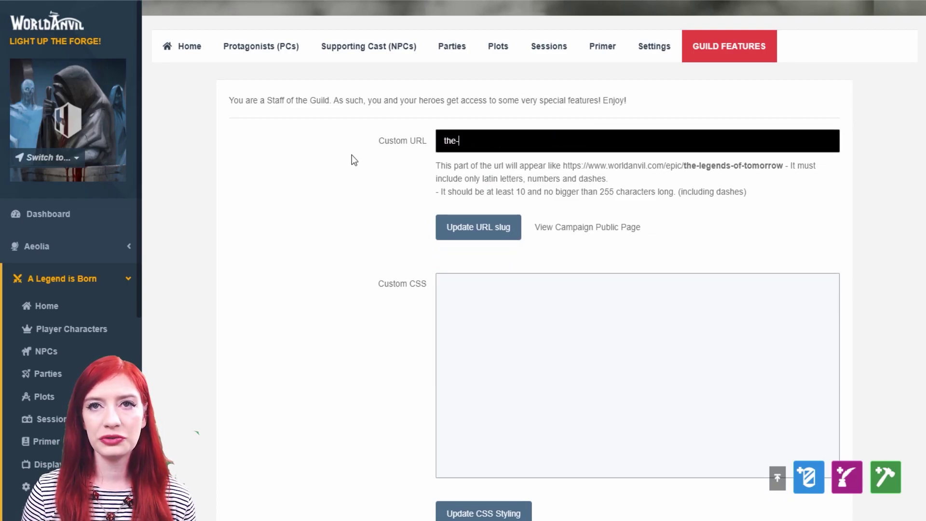
{"action": "type", "text": "legends"}
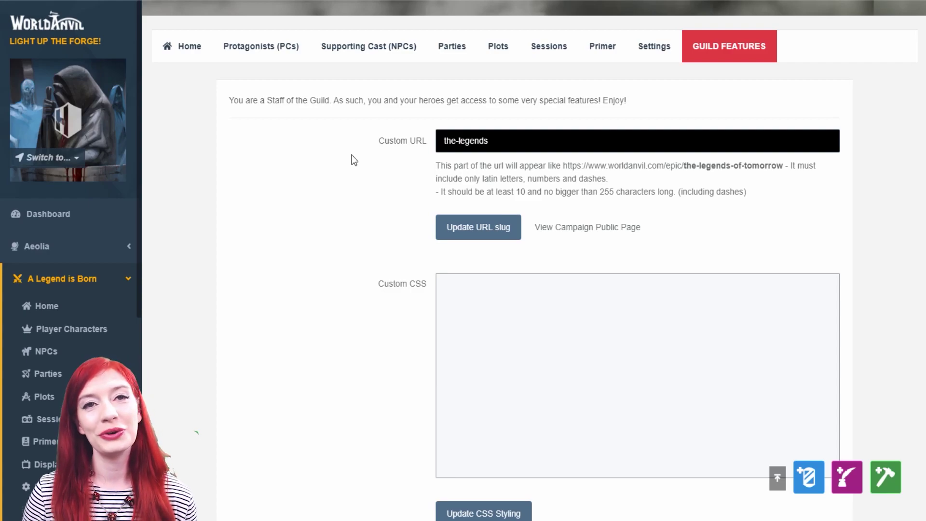
{"action": "type", "text": "-of-tomorrow"}
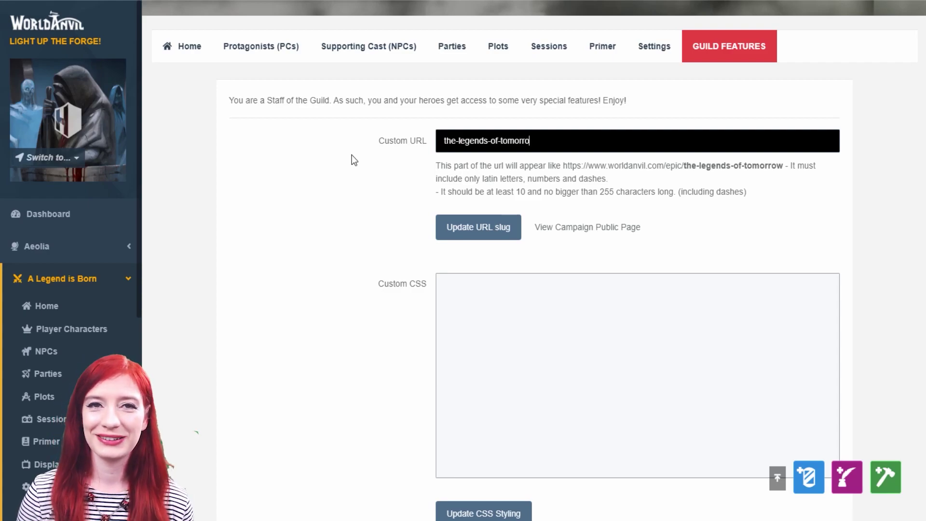
{"action": "left_click", "coordinate": [486, 241]}
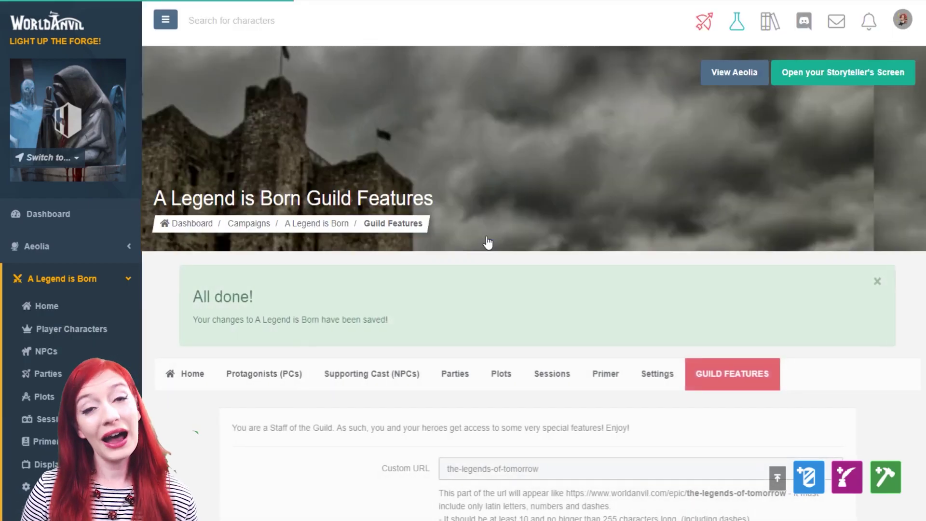
Look over the custom CSS editor, then open the Storyteller's Screen for the live session.
{"action": "scroll", "coordinate": [625, 271], "scroll_direction": "down", "scroll_amount": 8}
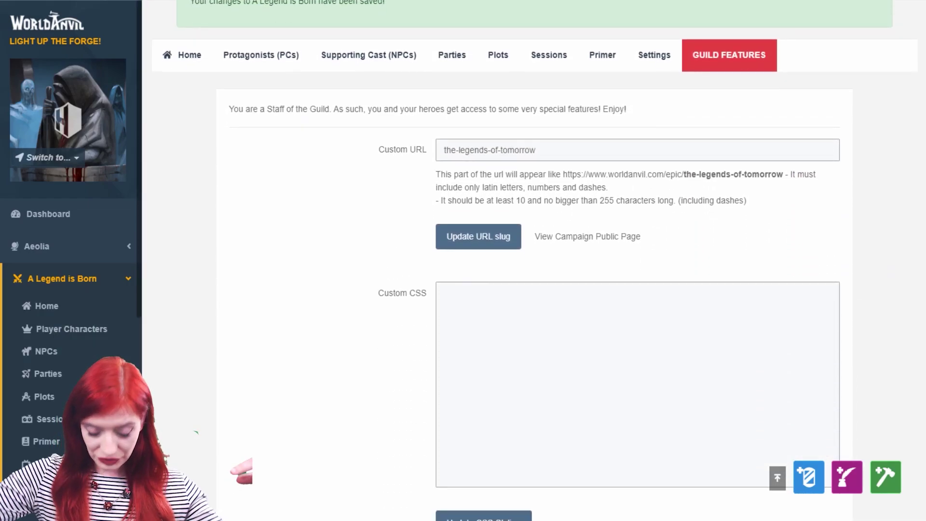
{"action": "left_click", "coordinate": [626, 271]}
{"action": "scroll", "coordinate": [485, 308], "scroll_direction": "down", "scroll_amount": 3}
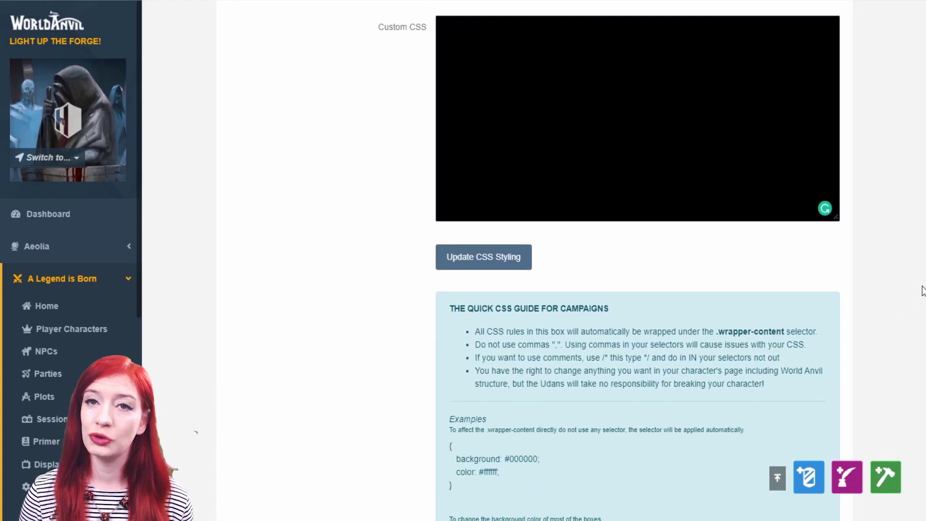
{"action": "scroll", "coordinate": [924, 289], "scroll_direction": "up", "scroll_amount": 3}
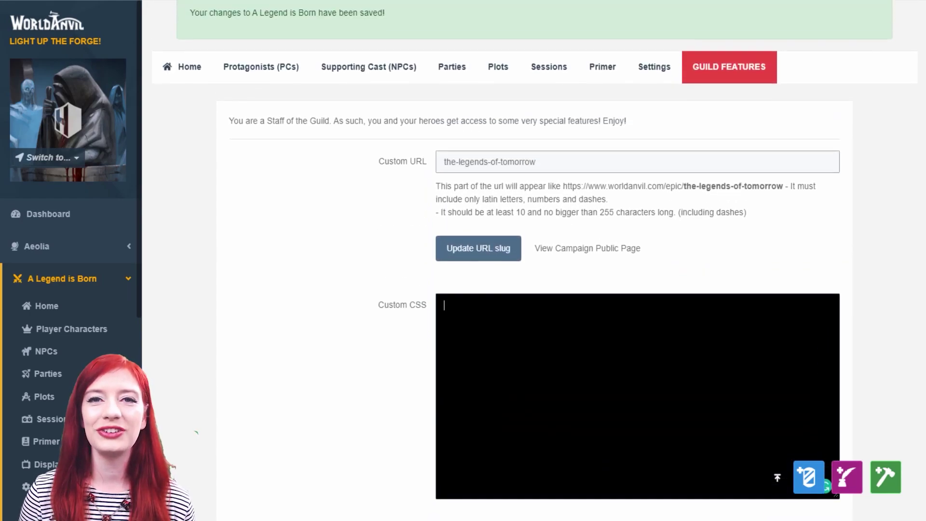
{"action": "scroll", "coordinate": [638, 290], "scroll_direction": "up", "scroll_amount": 5}
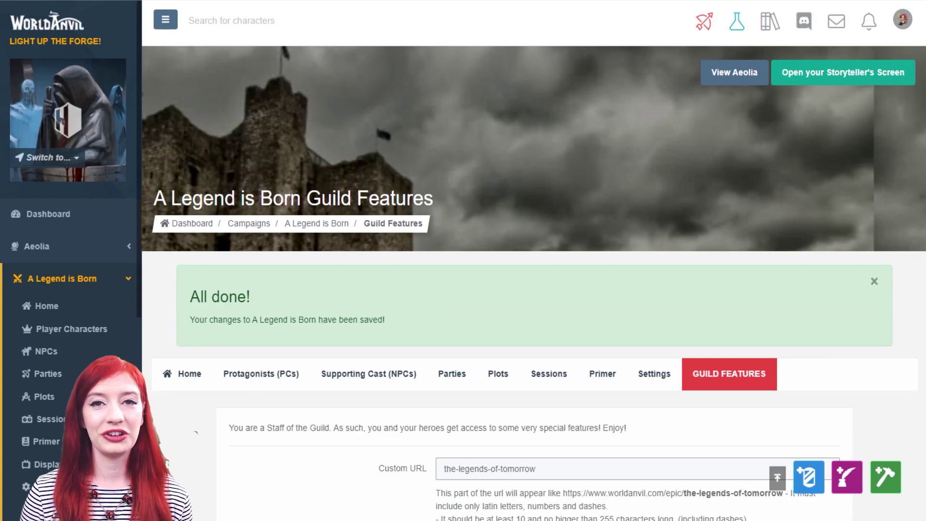
{"action": "left_click", "coordinate": [823, 78]}
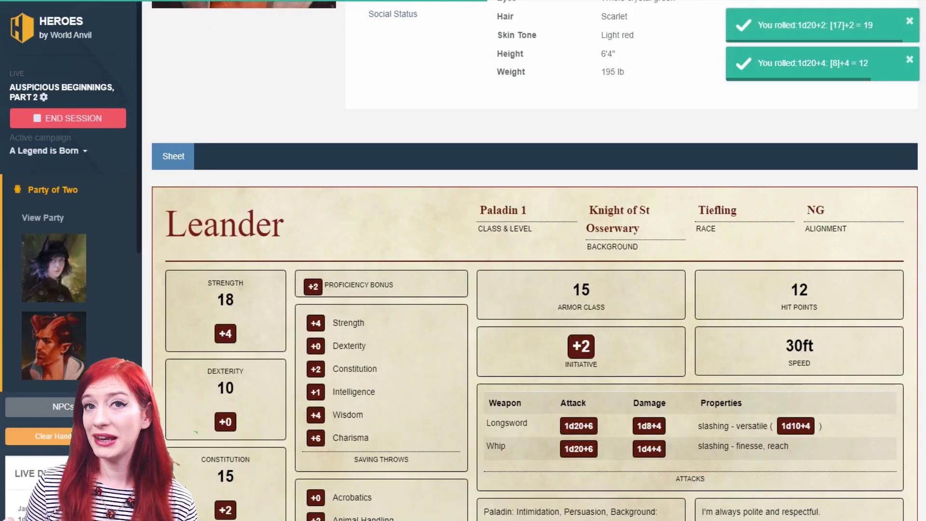
Visit the Heroes NPC page and pause the dungeon battle music.
{"action": "left_click", "coordinate": [14, 407]}
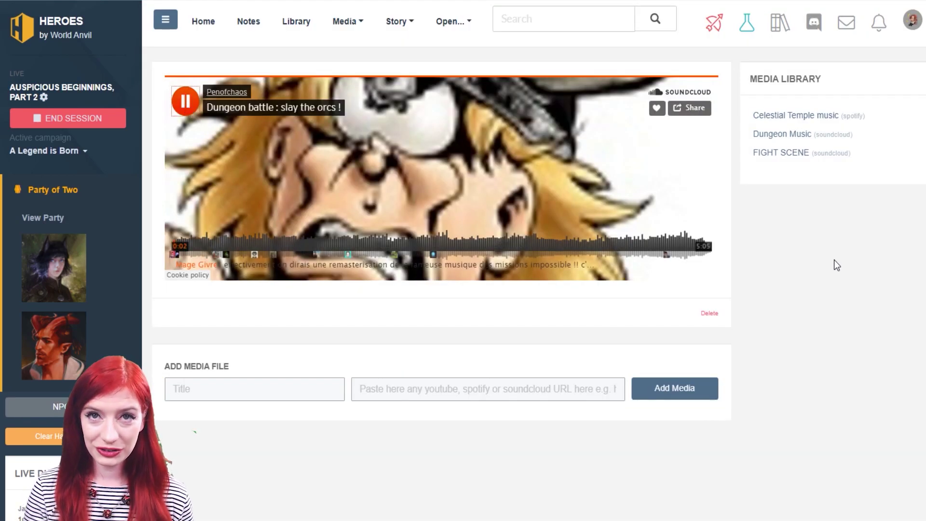
{"action": "left_click", "coordinate": [186, 101]}
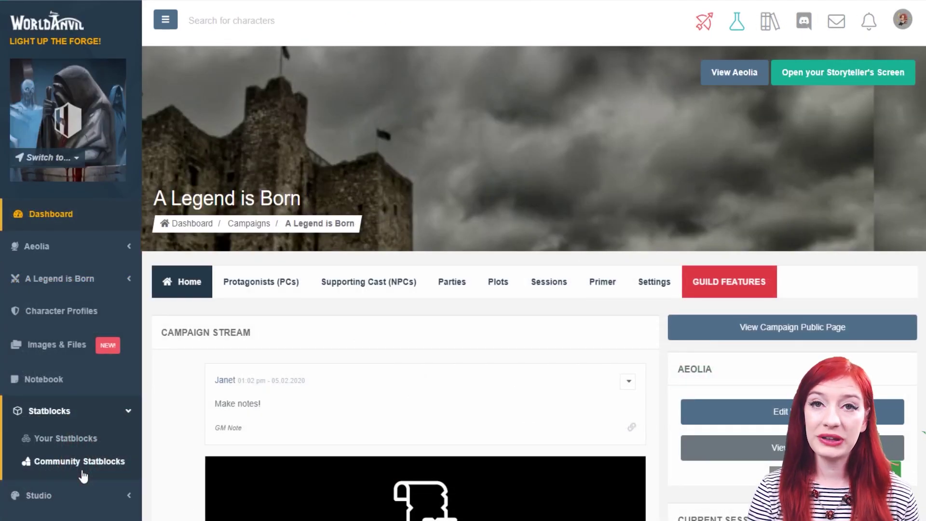
Browse the Community Statblocks page's Dungeons & Dragons, Pathfinder and Genesys collections.
{"action": "left_click", "coordinate": [80, 462]}
{"action": "scroll", "coordinate": [530, 251], "scroll_direction": "down", "scroll_amount": 5}
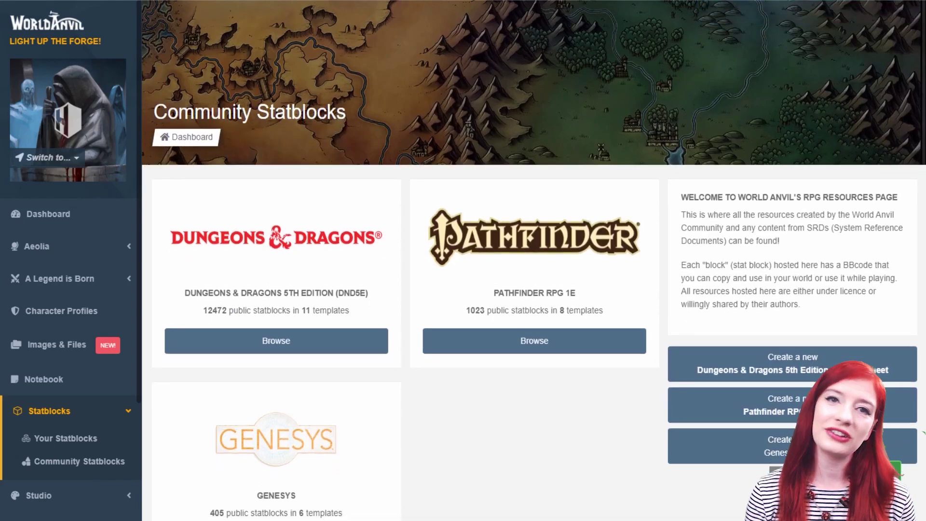
{"action": "scroll", "coordinate": [530, 251], "scroll_direction": "down", "scroll_amount": 2}
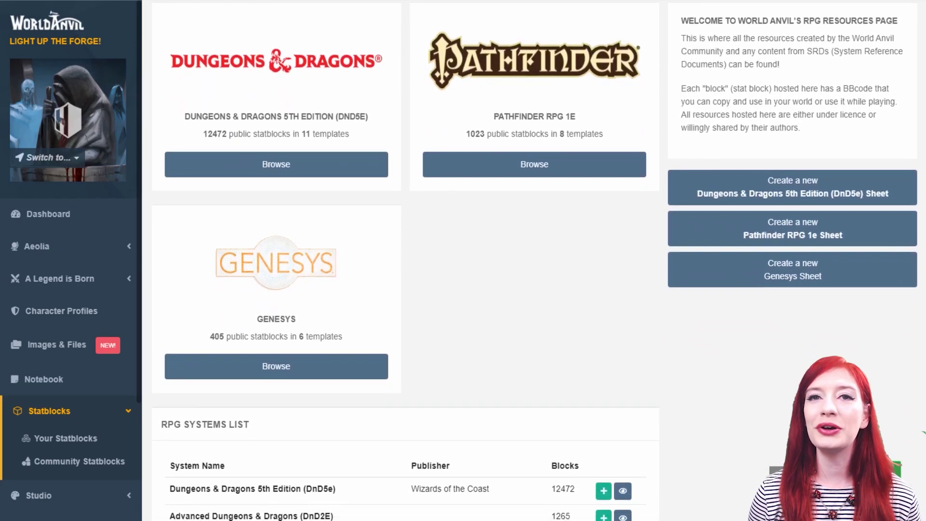
{"action": "scroll", "coordinate": [530, 251], "scroll_direction": "up", "scroll_amount": 1}
{"action": "scroll", "coordinate": [534, 260], "scroll_direction": "up", "scroll_amount": 4}
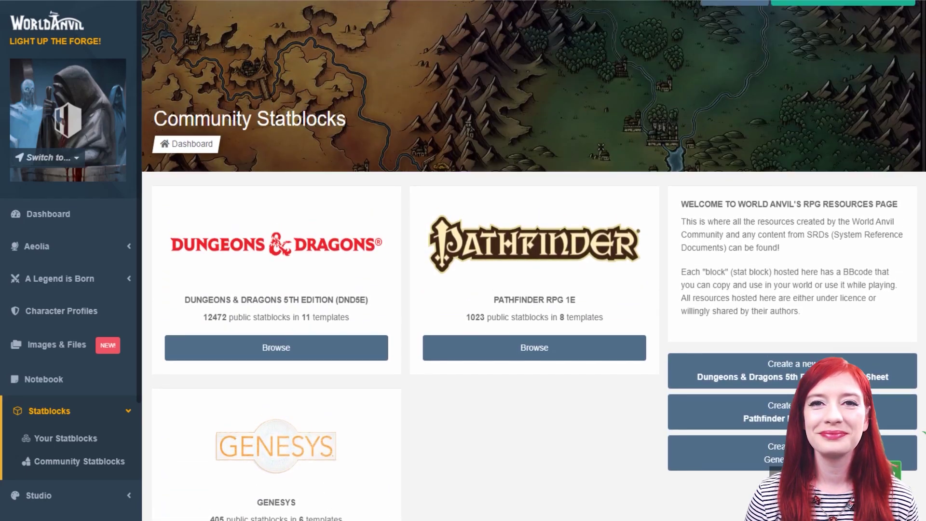